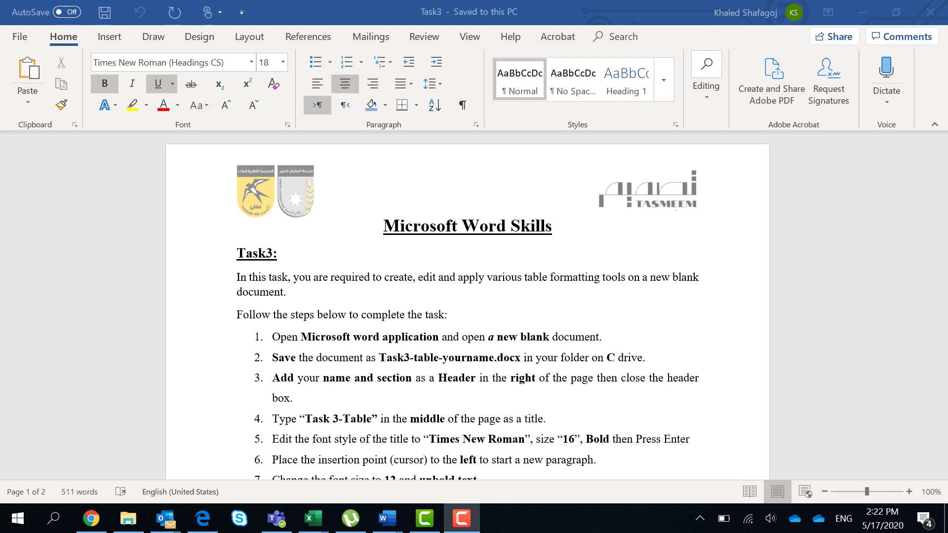
Step: Review the Task3 instructions in Word, placing the cursor at the document title
{"action": "scroll", "coordinate": [468, 305], "scroll_direction": "down", "scroll_amount": 3}
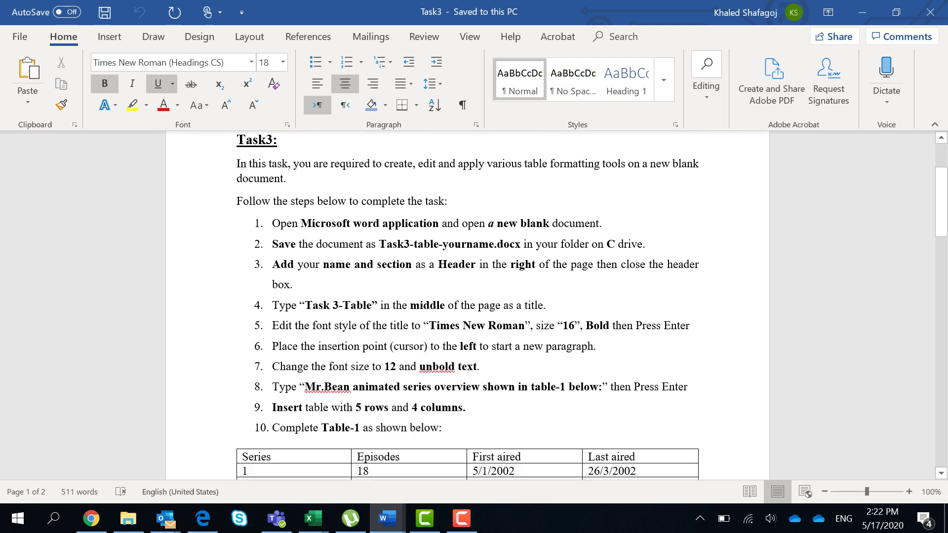
{"action": "left_click", "coordinate": [383, 187]}
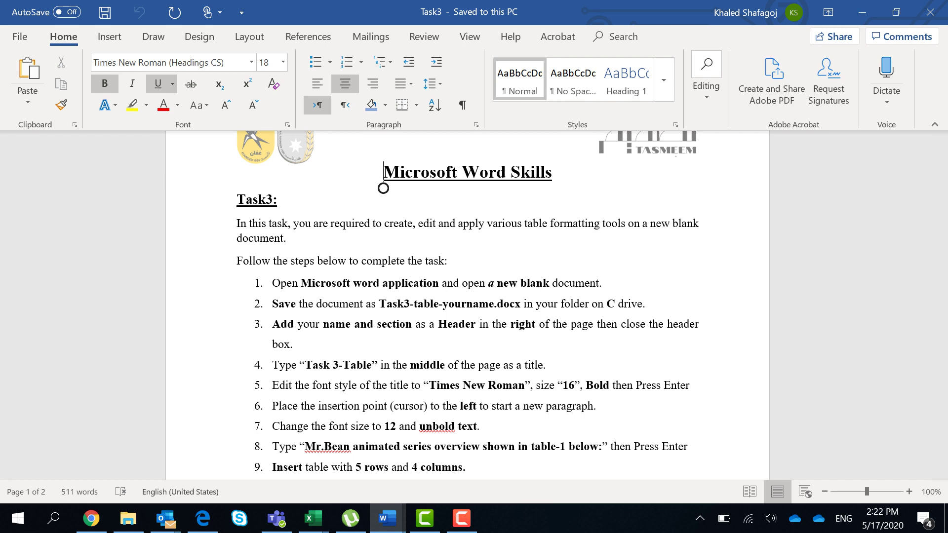
{"action": "scroll", "coordinate": [383, 187], "scroll_direction": "up", "scroll_amount": 2}
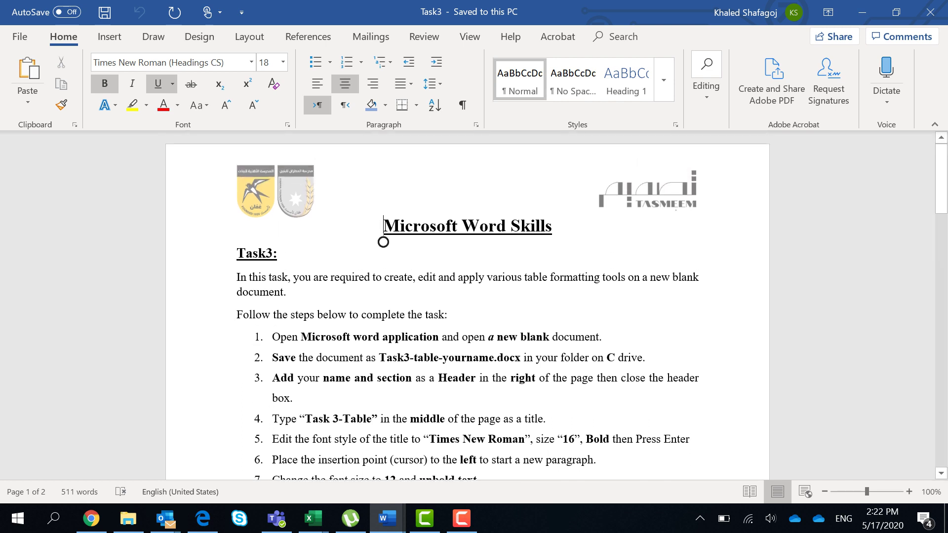
{"action": "scroll", "coordinate": [383, 242], "scroll_direction": "down", "scroll_amount": 5}
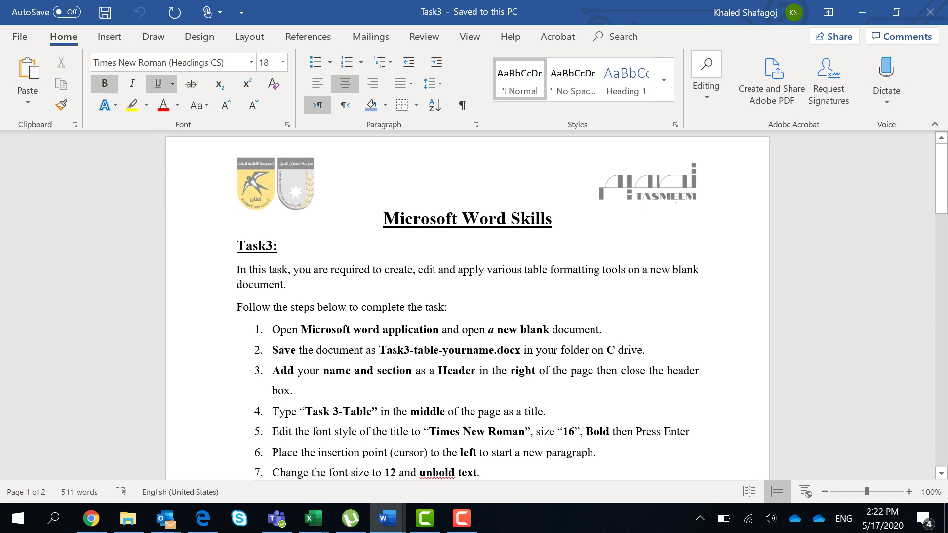
{"action": "scroll", "coordinate": [467, 306], "scroll_direction": "down", "scroll_amount": 15}
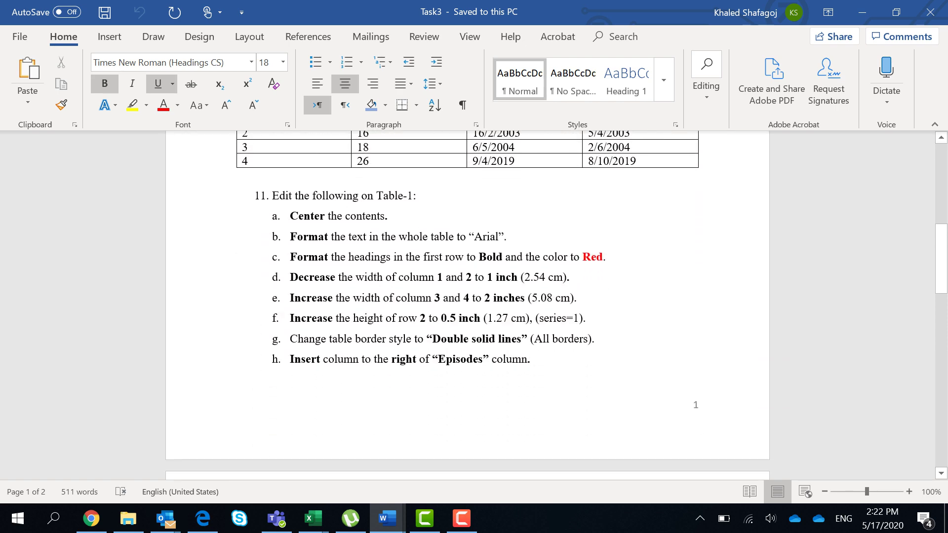
{"action": "scroll", "coordinate": [467, 306], "scroll_direction": "down", "scroll_amount": 18}
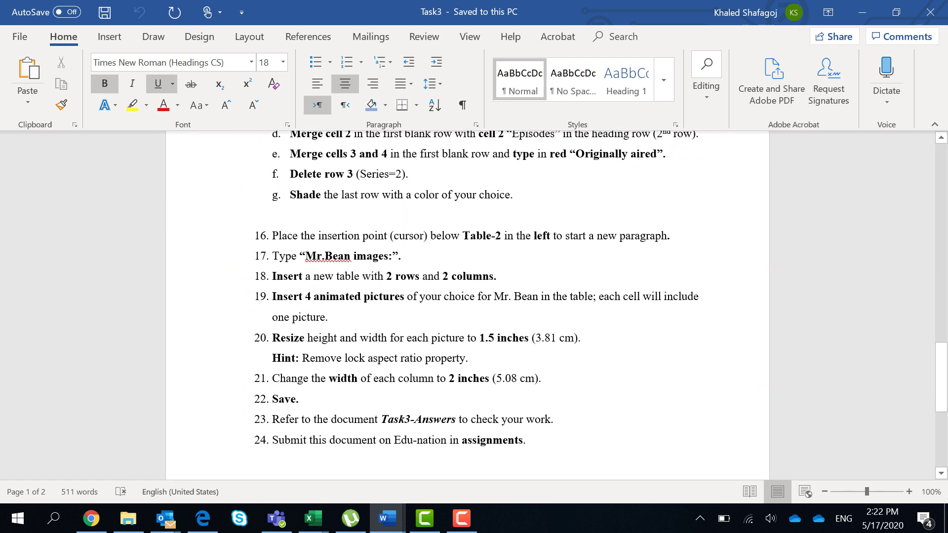
{"action": "scroll", "coordinate": [467, 306], "scroll_direction": "up", "scroll_amount": 20}
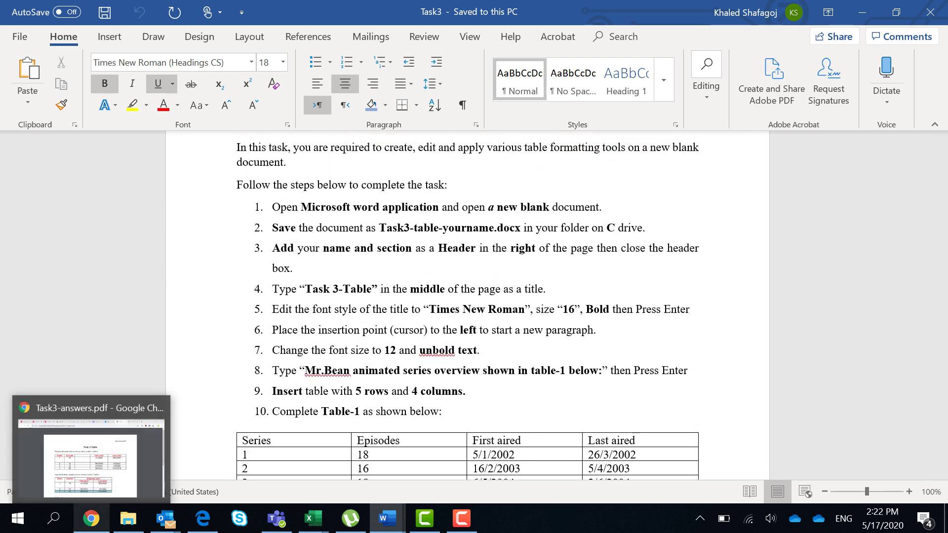
Step: View the tables in the Task3-answers.pdf answer key, then return to the Task3 document
{"action": "left_click", "coordinate": [92, 447]}
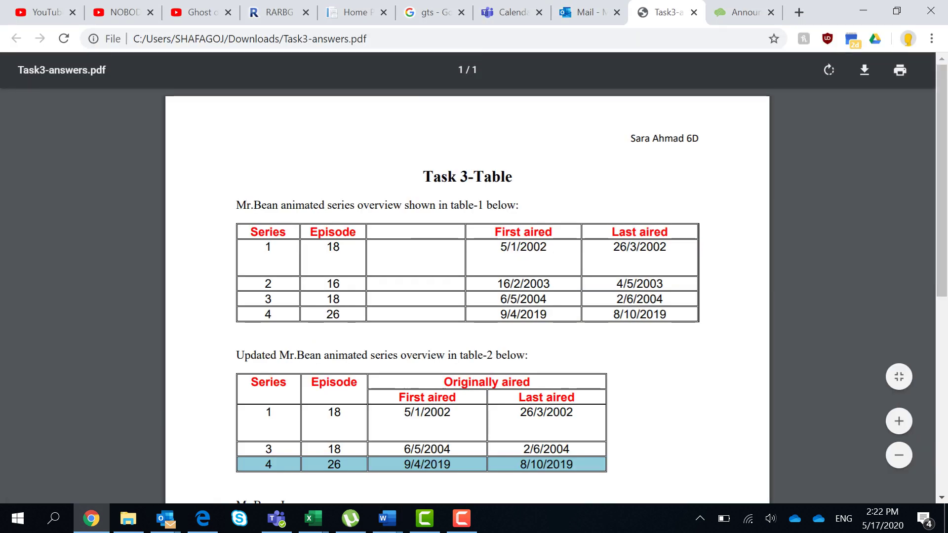
{"action": "scroll", "coordinate": [467, 276], "scroll_direction": "down", "scroll_amount": 6}
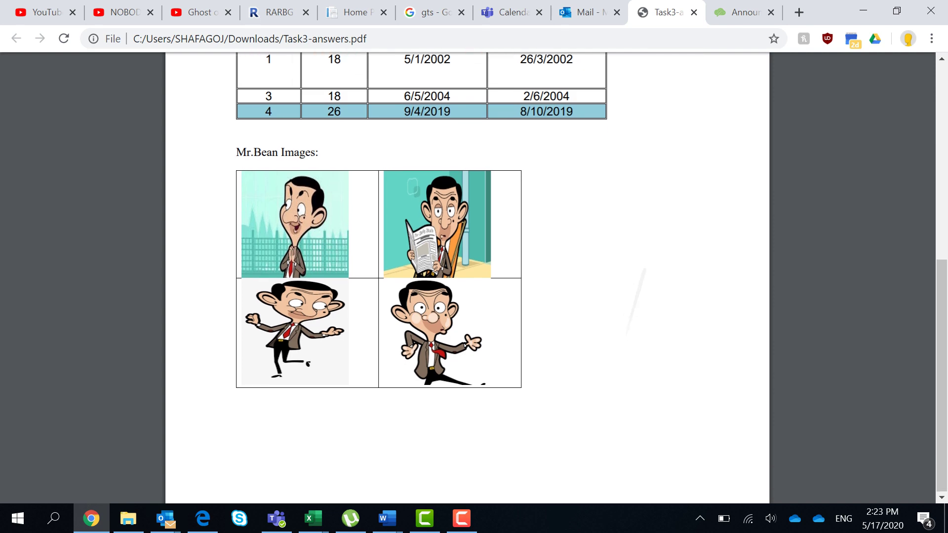
{"action": "scroll", "coordinate": [467, 276], "scroll_direction": "up", "scroll_amount": 6}
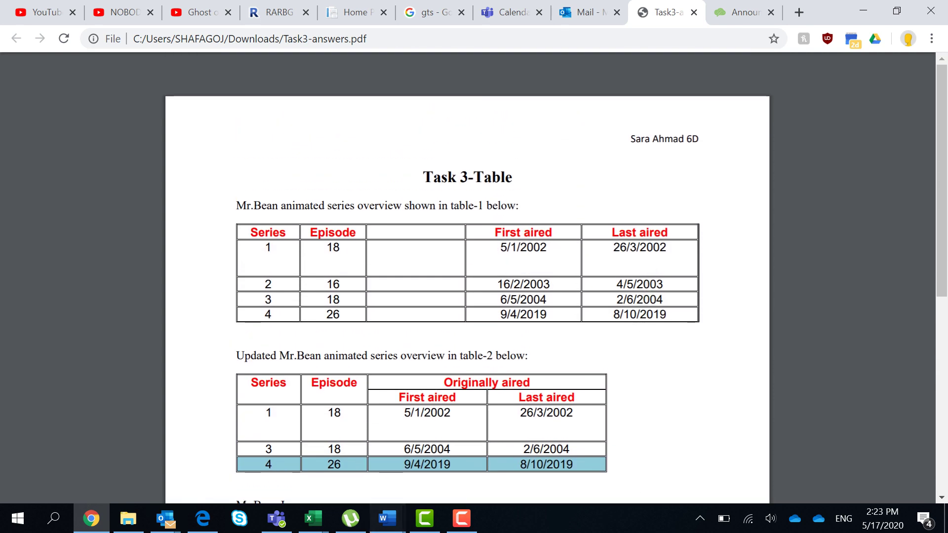
{"action": "left_click", "coordinate": [387, 518]}
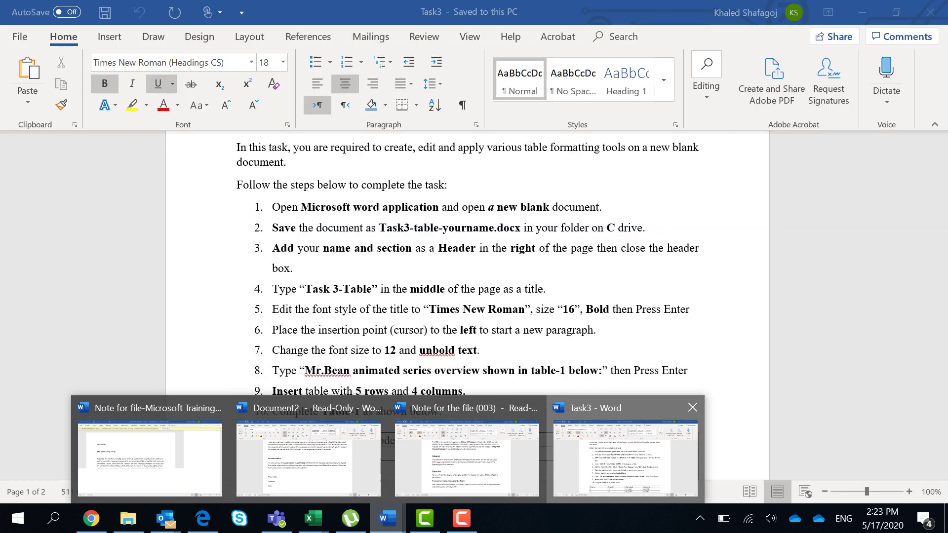
{"action": "left_click", "coordinate": [625, 457]}
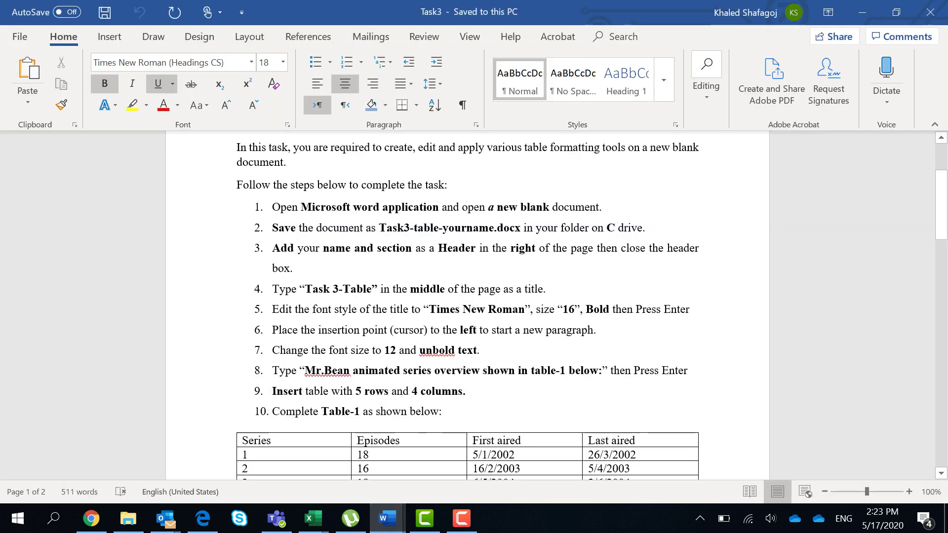
Step: Note the Times New Roman font and size 12 in steps 5 and 7, then start a new blank document with Ctrl+N
{"action": "scroll", "coordinate": [383, 149], "scroll_direction": "up", "scroll_amount": 3}
{"action": "scroll", "coordinate": [383, 148], "scroll_direction": "down", "scroll_amount": 1}
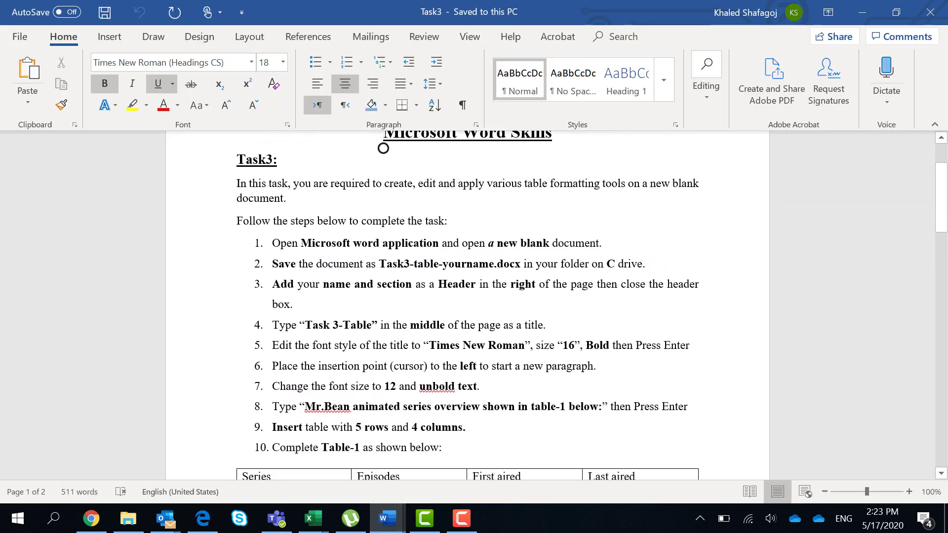
{"action": "scroll", "coordinate": [383, 148], "scroll_direction": "down", "scroll_amount": 3}
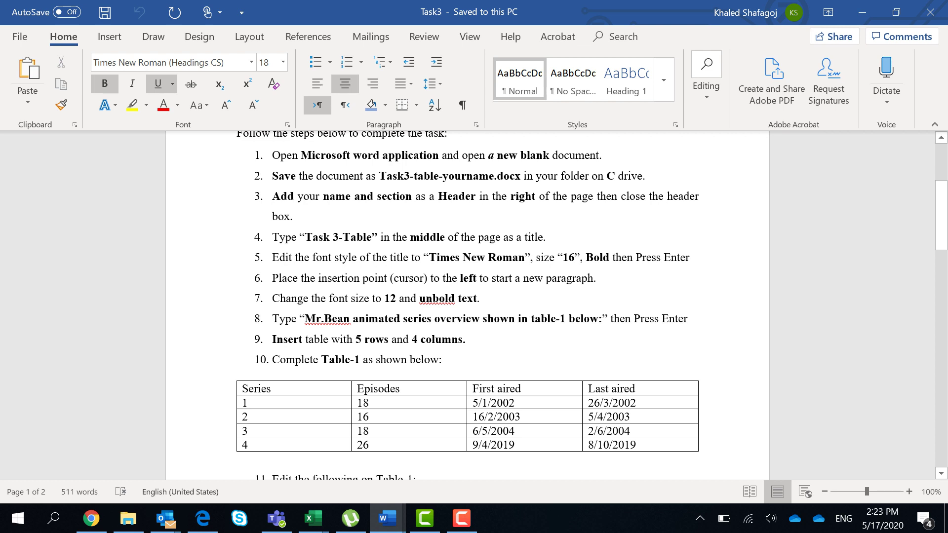
{"action": "left_click_drag", "start_coordinate": [429, 257], "coordinate": [524, 258]}
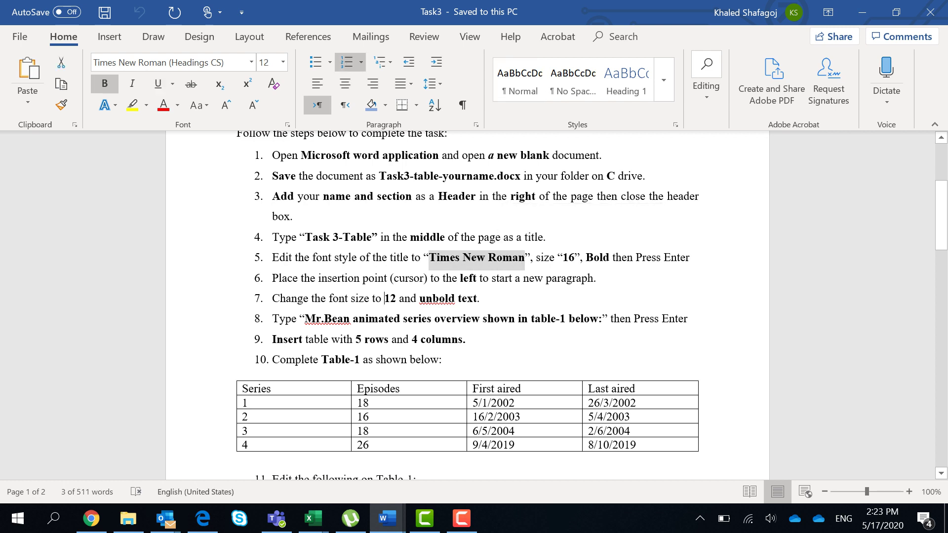
{"action": "double_click", "coordinate": [390, 298]}
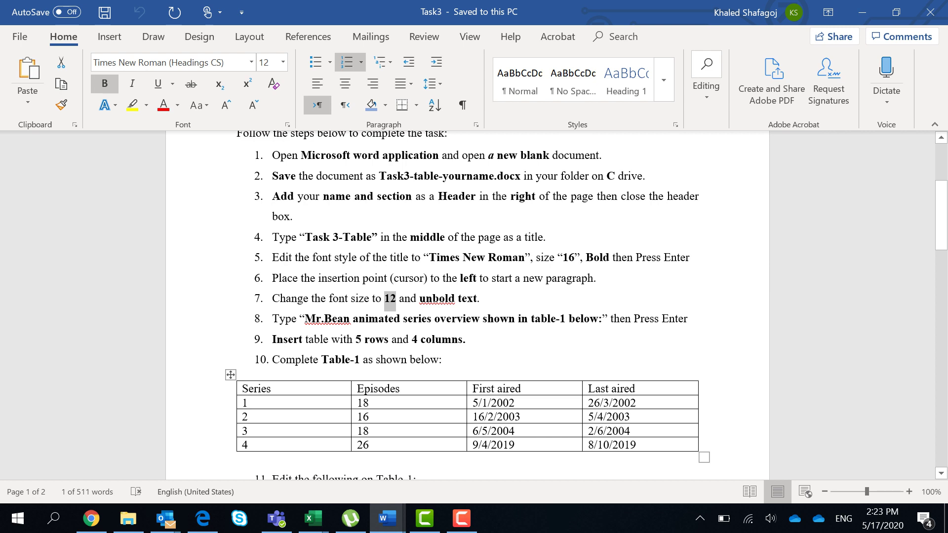
{"action": "key", "text": "ctrl+n"}
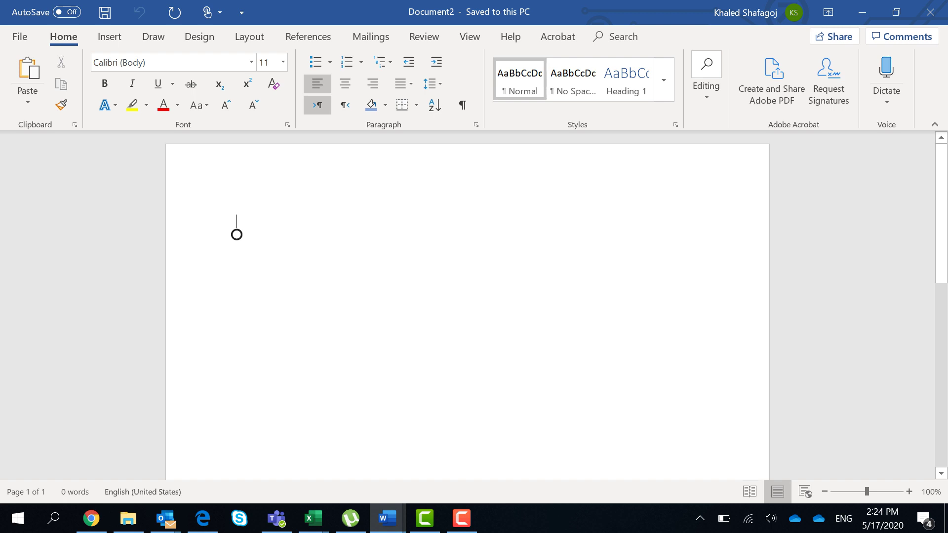
Step: Open the page header for editing and type the student's name into it
{"action": "scroll", "coordinate": [237, 234], "scroll_direction": "down", "scroll_amount": 5}
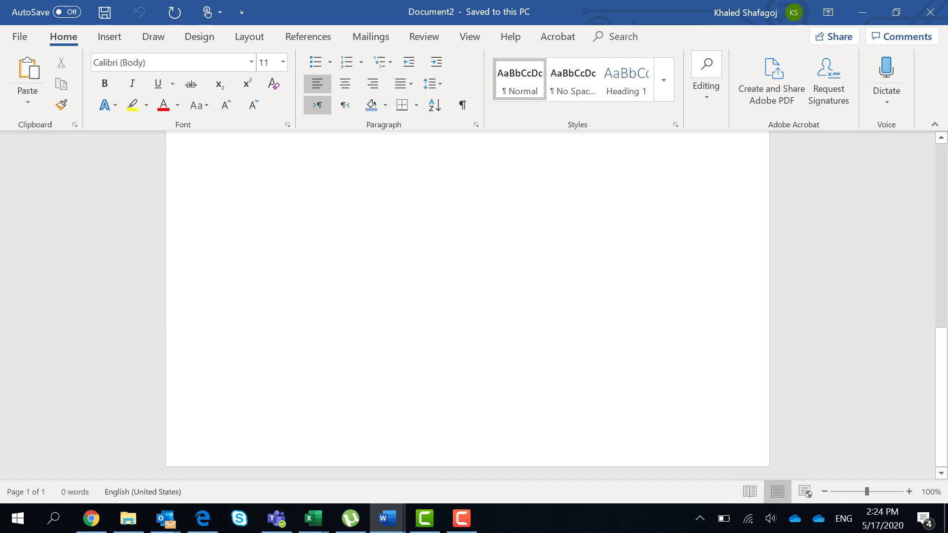
{"action": "double_click", "coordinate": [345, 430]}
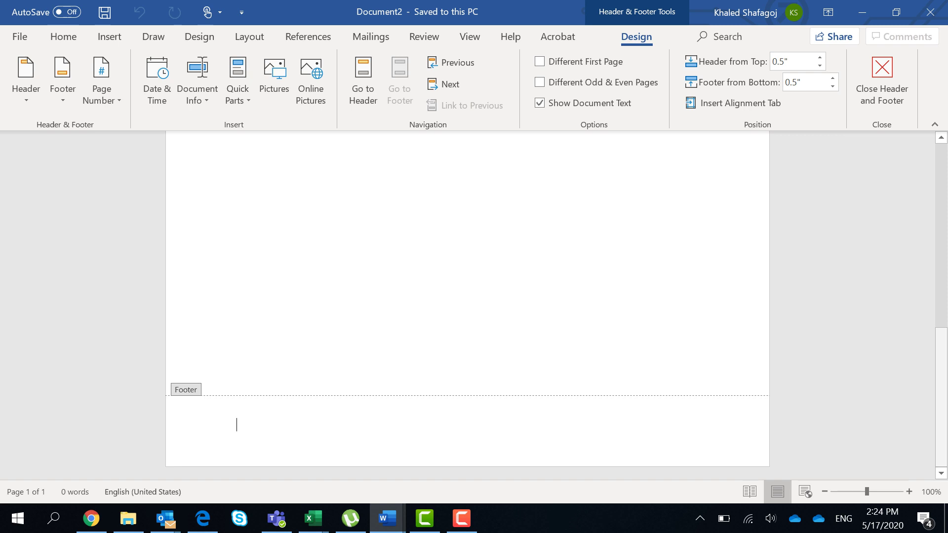
{"action": "scroll", "coordinate": [467, 306], "scroll_direction": "up", "scroll_amount": 7}
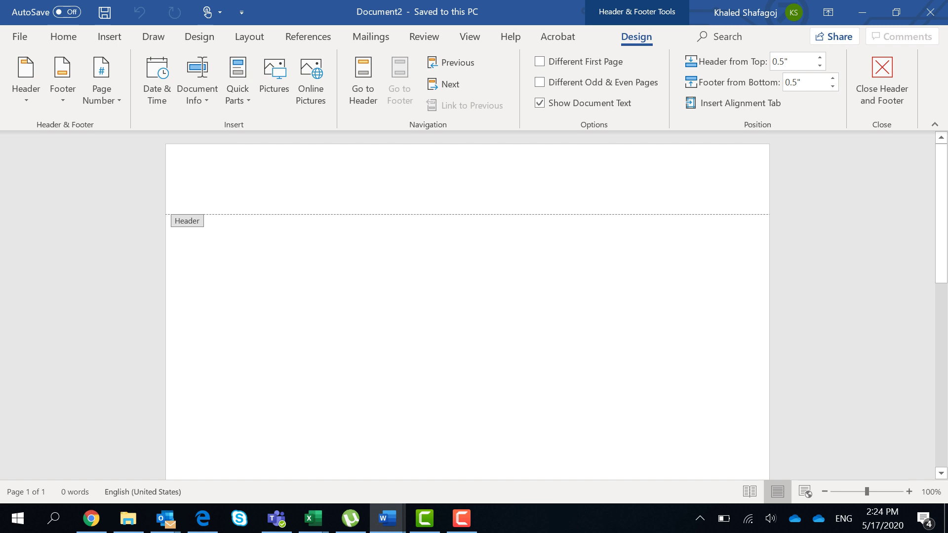
{"action": "left_click", "coordinate": [237, 186]}
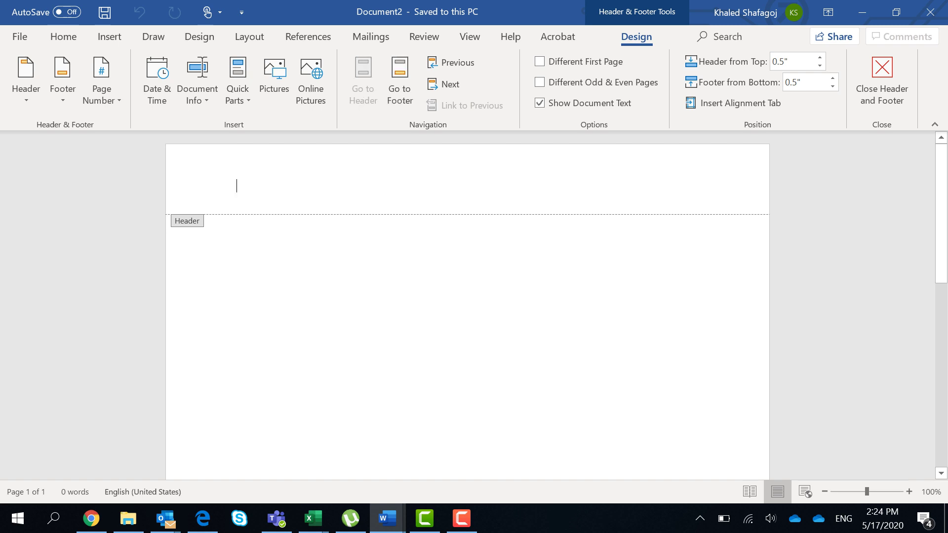
{"action": "key", "text": "alt+p"}
{"action": "key", "text": "s"}
{"action": "key", "text": "p"}
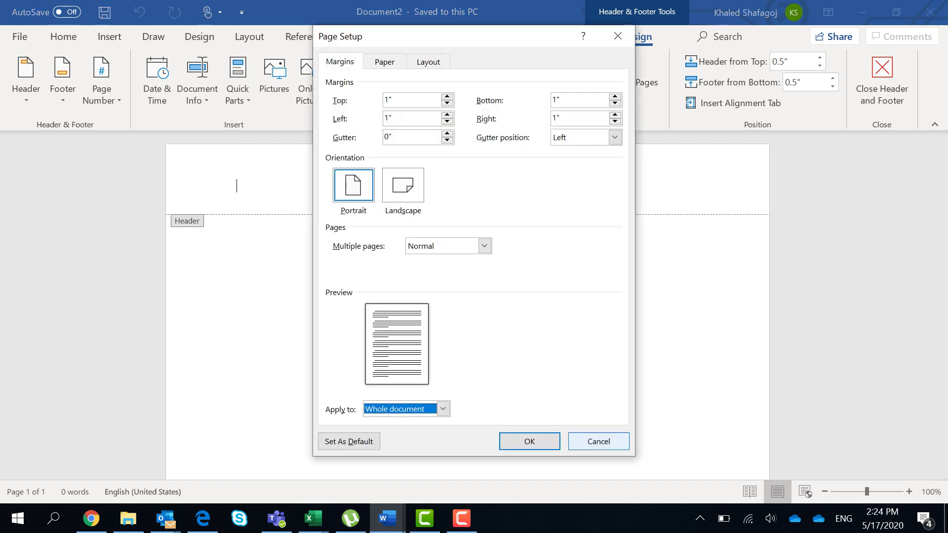
{"action": "key", "text": "Escape"}
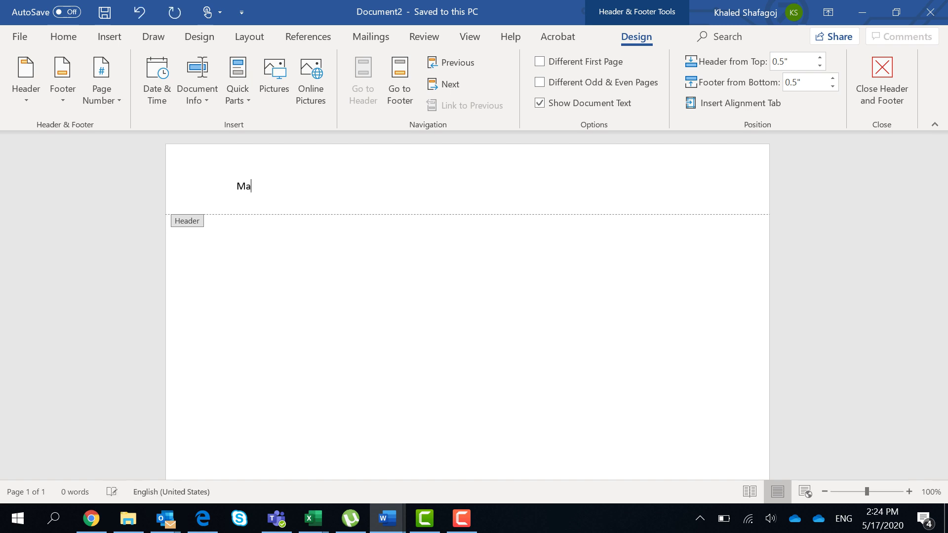
Step: Right-align the name in the header and close header editing
{"action": "left_click_drag", "start_coordinate": [302, 186], "coordinate": [236, 187]}
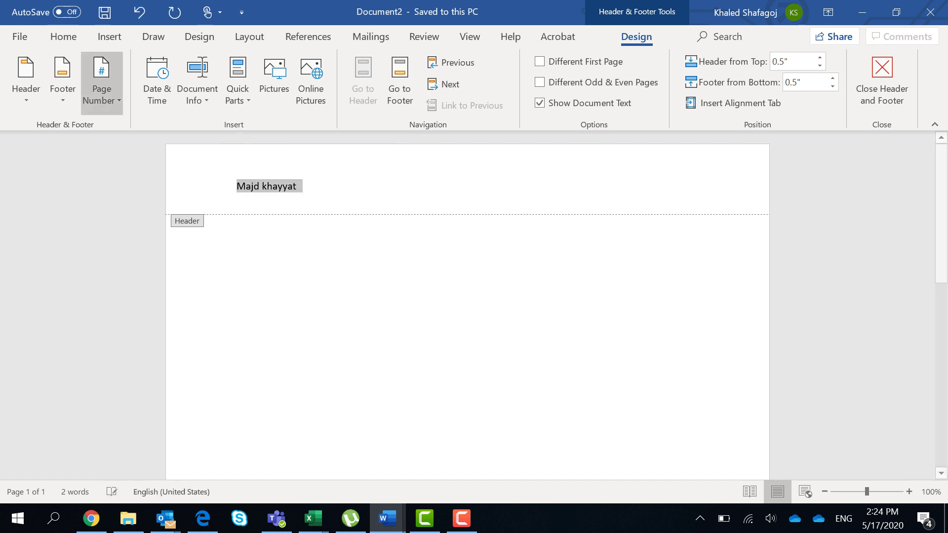
{"action": "left_click", "coordinate": [63, 37]}
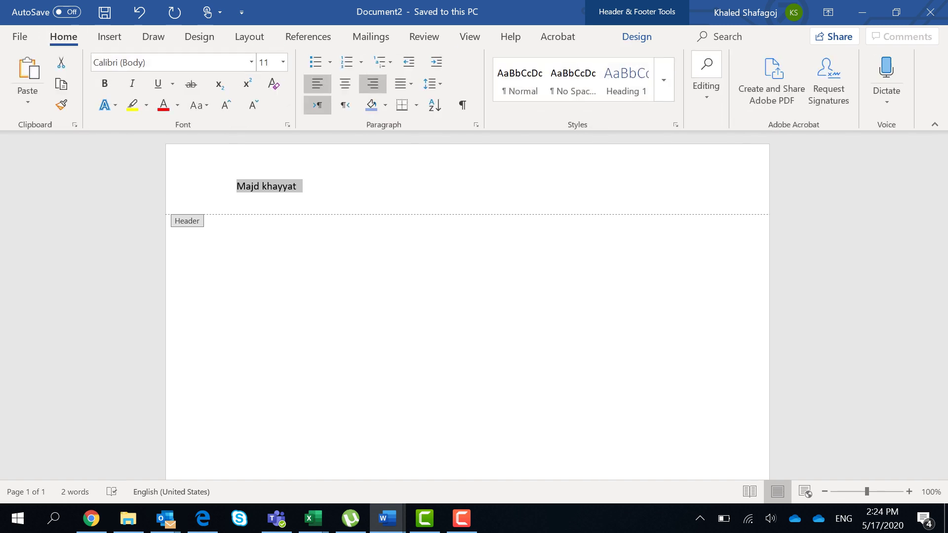
{"action": "left_click", "coordinate": [373, 83]}
{"action": "left_click", "coordinate": [639, 186]}
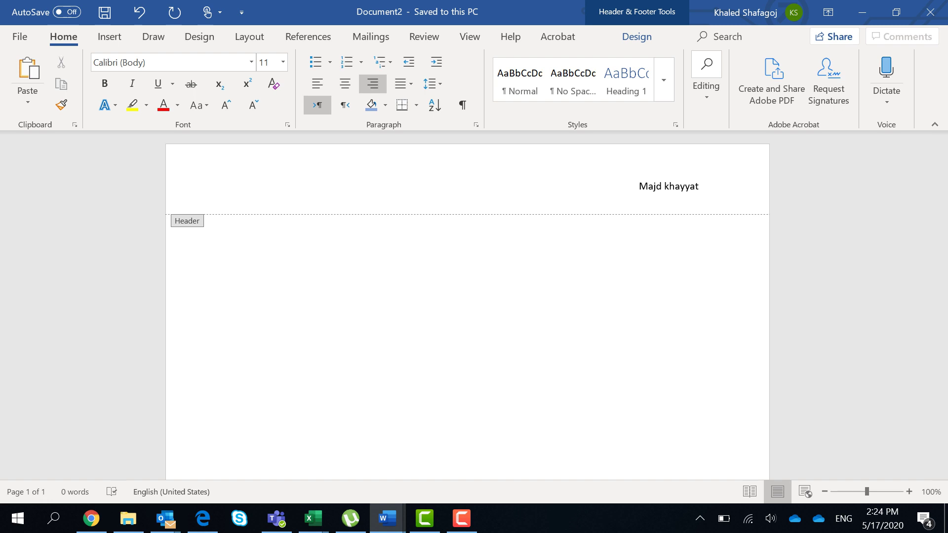
{"action": "key", "text": "Escape"}
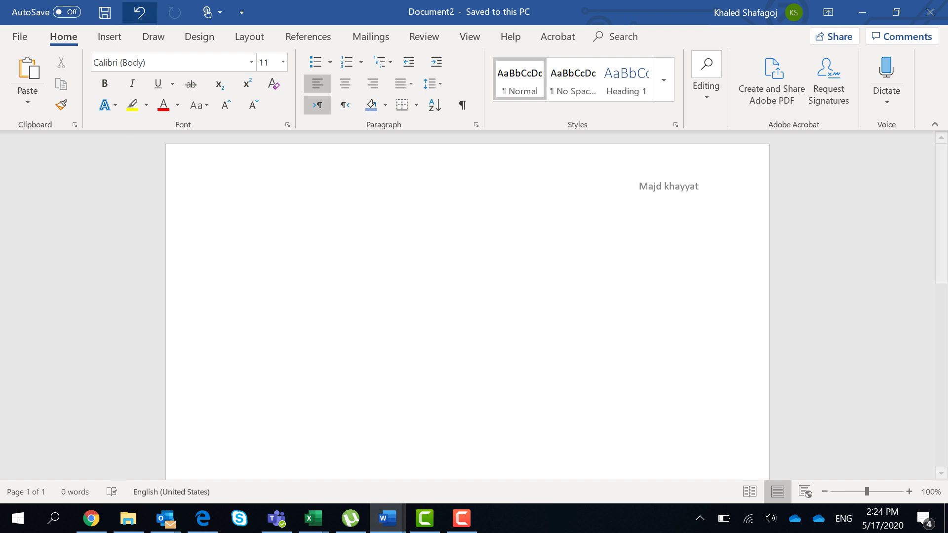
Step: Insert a table with 5 columns and 4 rows through the Insert Table dialog
{"action": "left_click", "coordinate": [110, 37]}
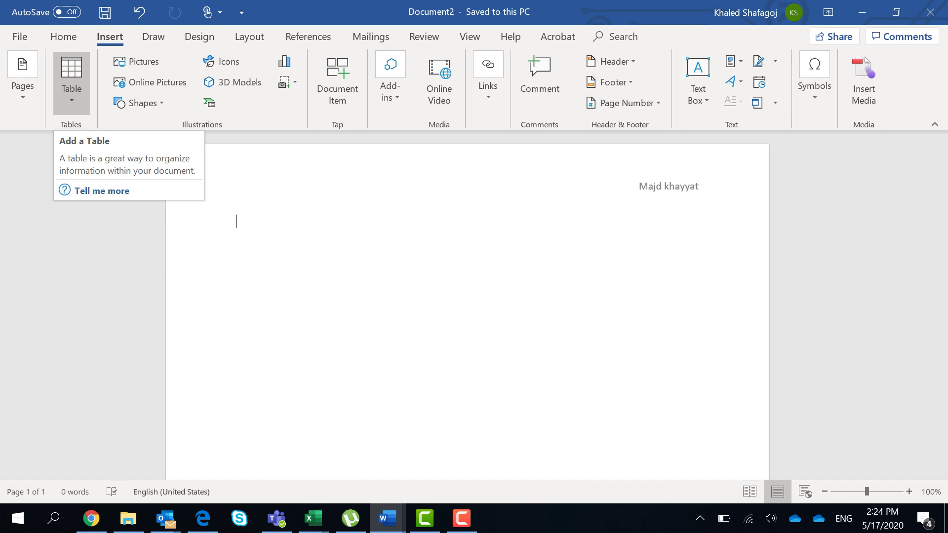
{"action": "left_click", "coordinate": [71, 81]}
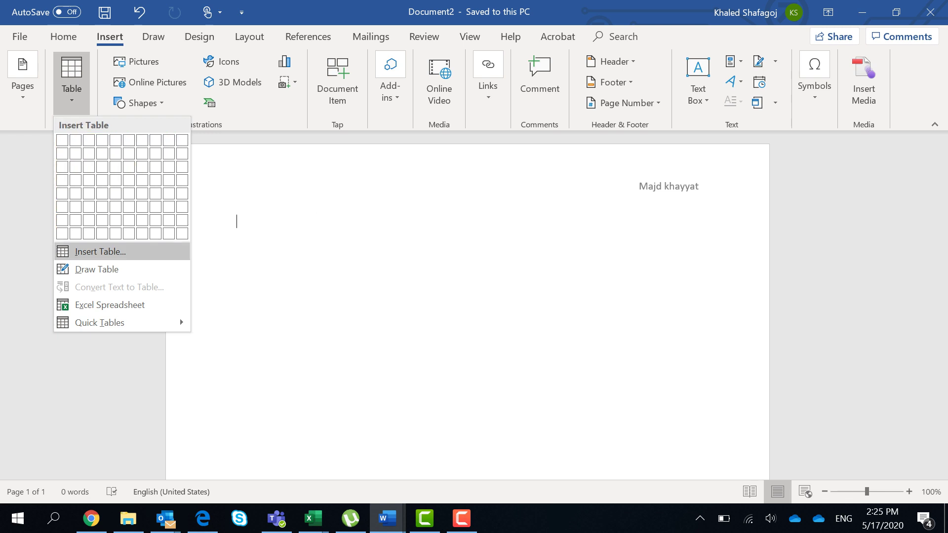
{"action": "left_click", "coordinate": [100, 252]}
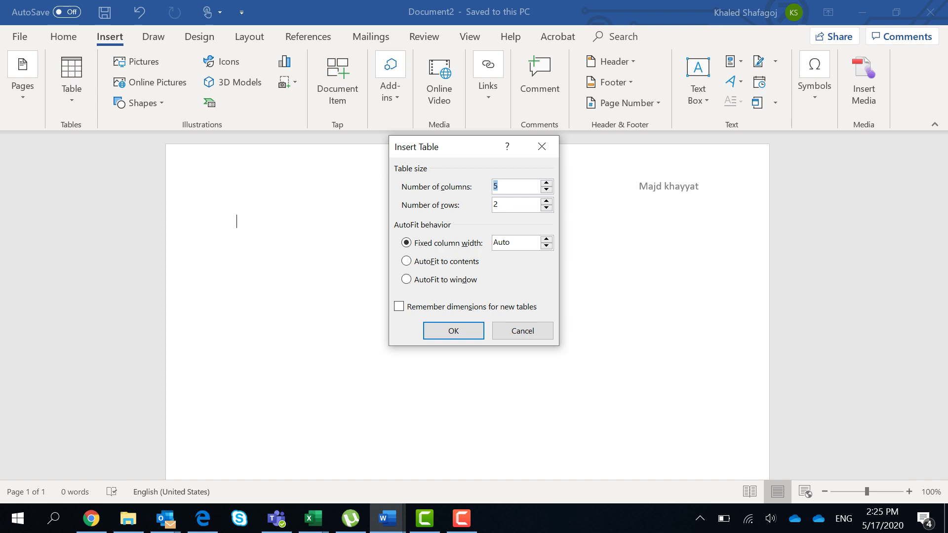
{"action": "left_click", "coordinate": [512, 204]}
{"action": "key", "text": "BackSpace"}
{"action": "type", "text": "4"}
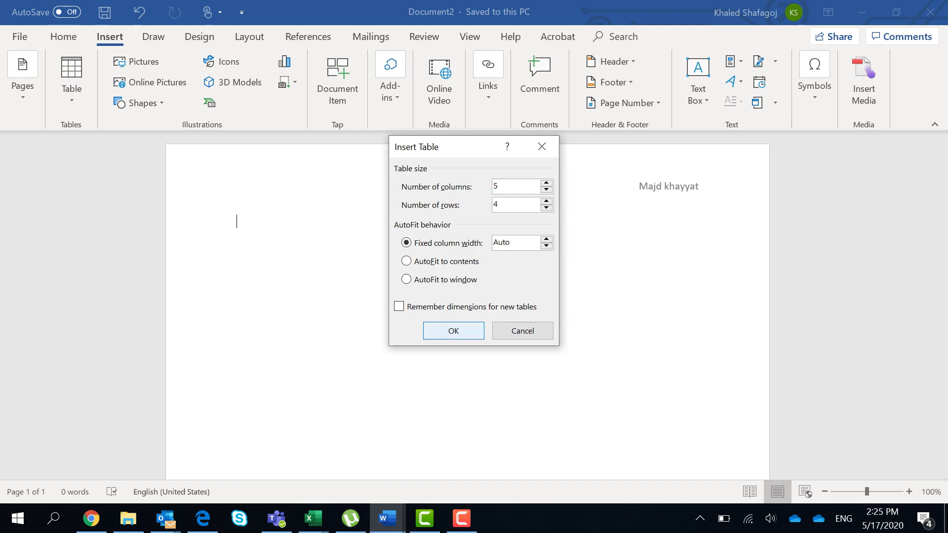
{"action": "left_click", "coordinate": [453, 331]}
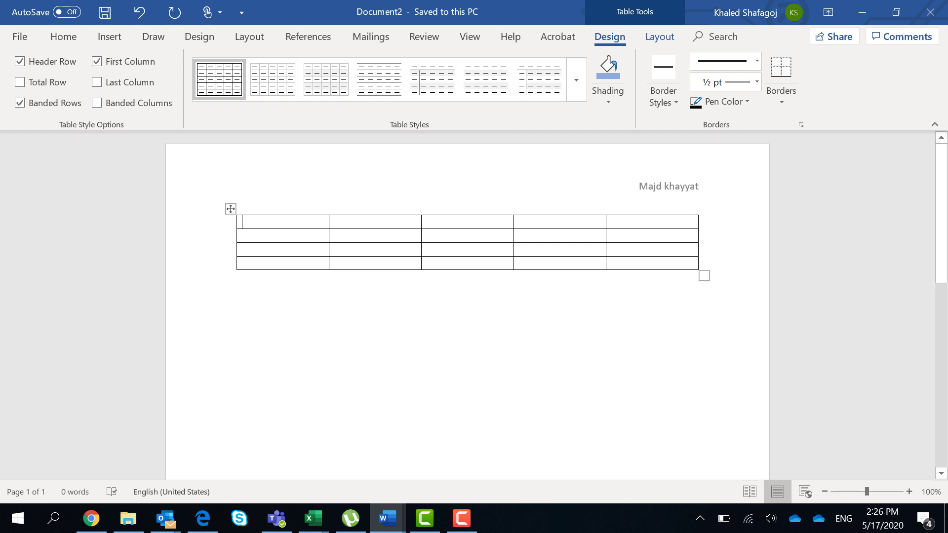
Step: Narrow the first column and give row 1 a fixed height of 2 inches
{"action": "mouse_move", "coordinate": [329, 242]}
{"action": "left_mouse_down"}
{"action": "mouse_move", "coordinate": [313, 241]}
{"action": "mouse_move", "coordinate": [360, 242]}
{"action": "mouse_move", "coordinate": [316, 242]}
{"action": "left_mouse_up"}
{"action": "right_click", "coordinate": [270, 223]}
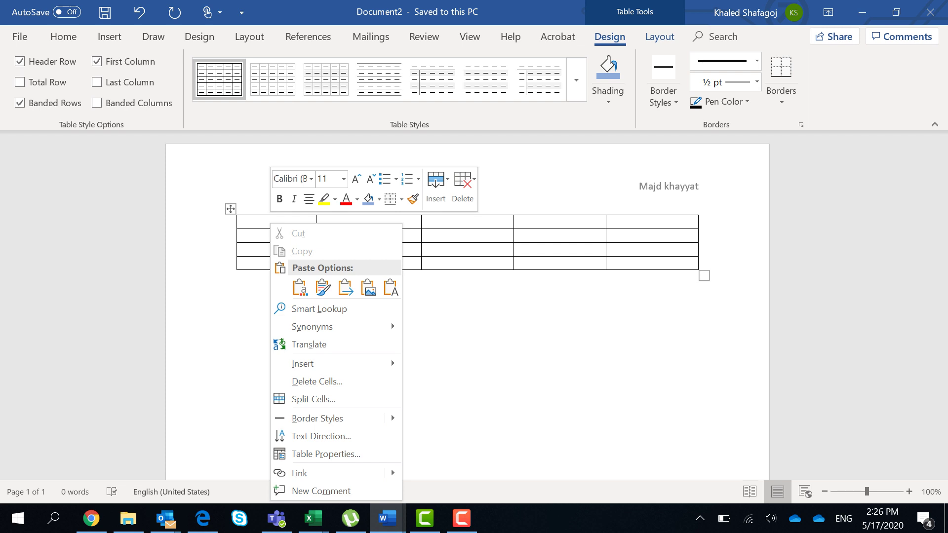
{"action": "left_click", "coordinate": [326, 454]}
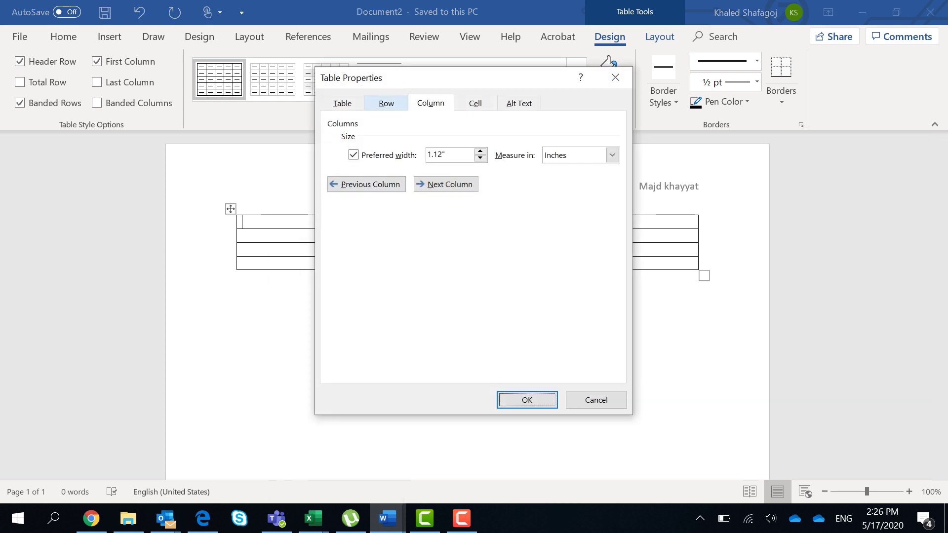
{"action": "left_click", "coordinate": [386, 103]}
{"action": "key", "text": "Right"}
{"action": "key", "text": "Left"}
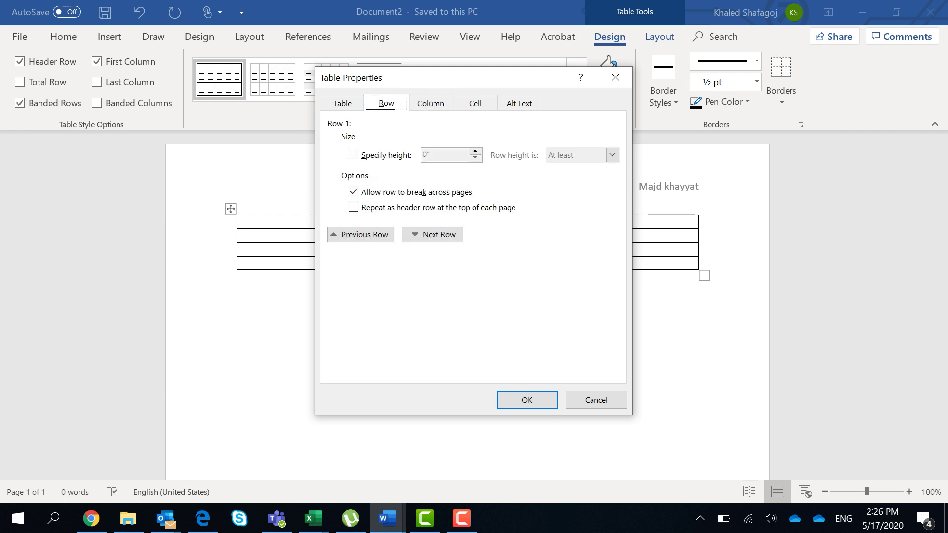
{"action": "key", "text": "Tab"}
{"action": "key", "text": "space"}
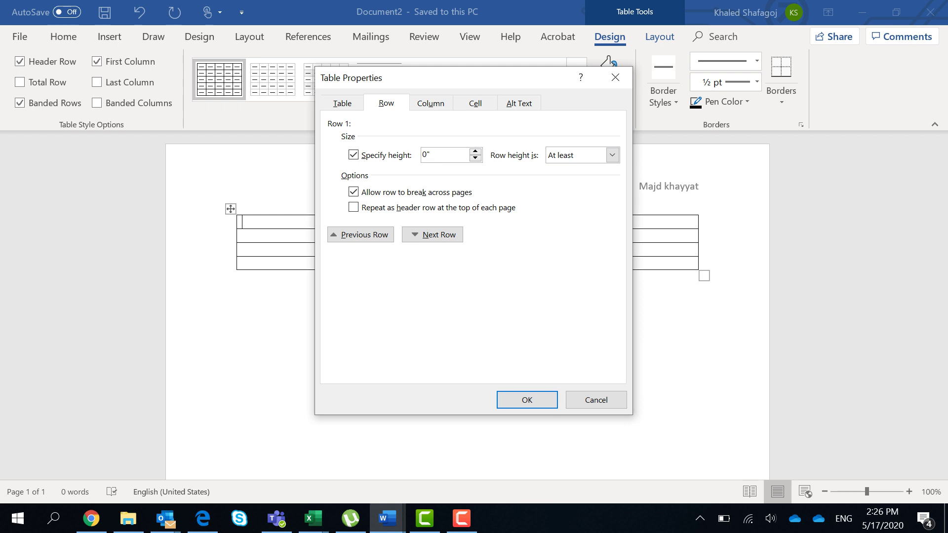
{"action": "key", "text": "BackSpace"}
{"action": "type", "text": "2"}
{"action": "key", "text": "Return"}
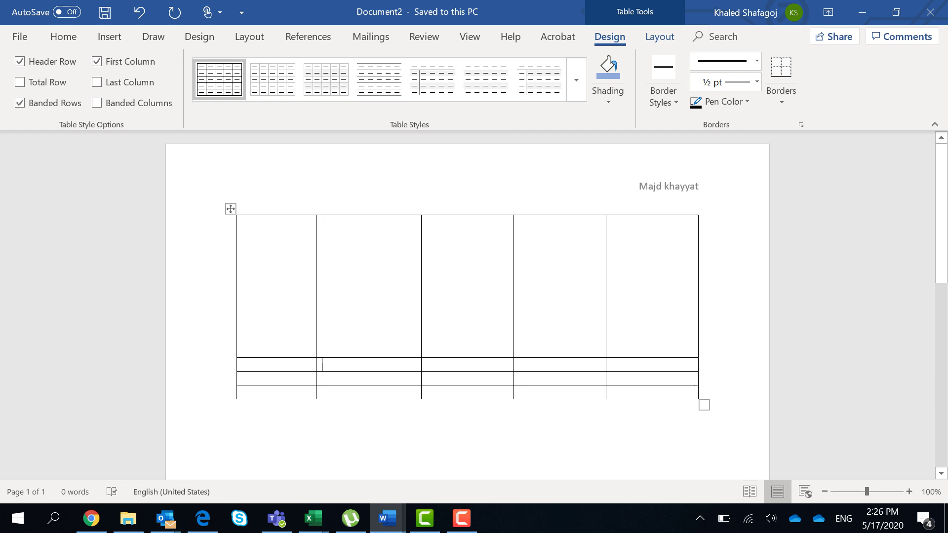
Step: Set column 2's preferred width to 3 inches in Table Properties
{"action": "right_click", "coordinate": [371, 371]}
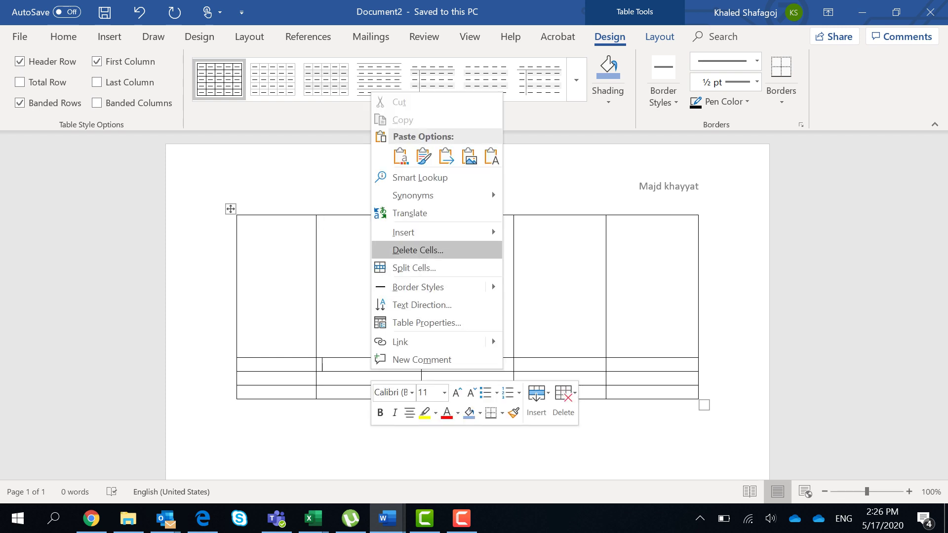
{"action": "left_click", "coordinate": [426, 322]}
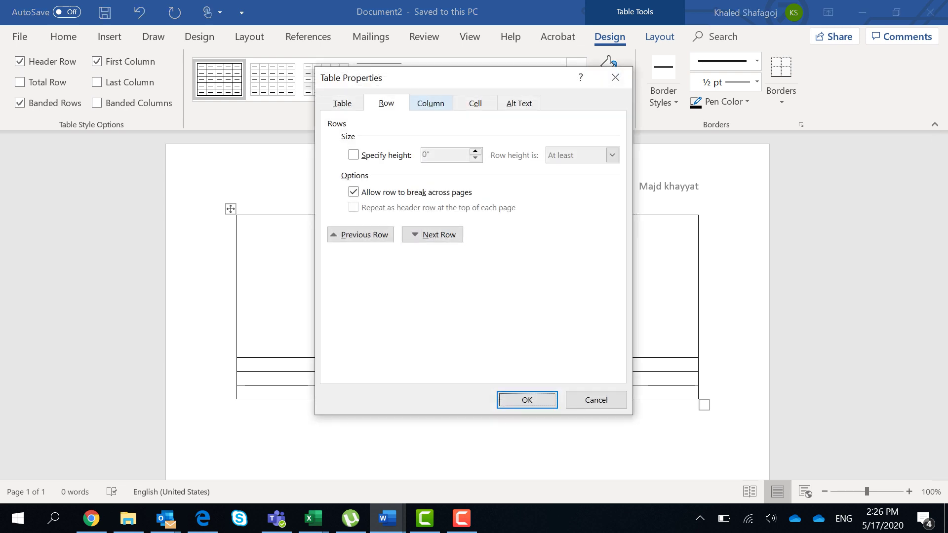
{"action": "left_click", "coordinate": [431, 103]}
{"action": "key", "text": "Tab"}
{"action": "key", "text": "Tab"}
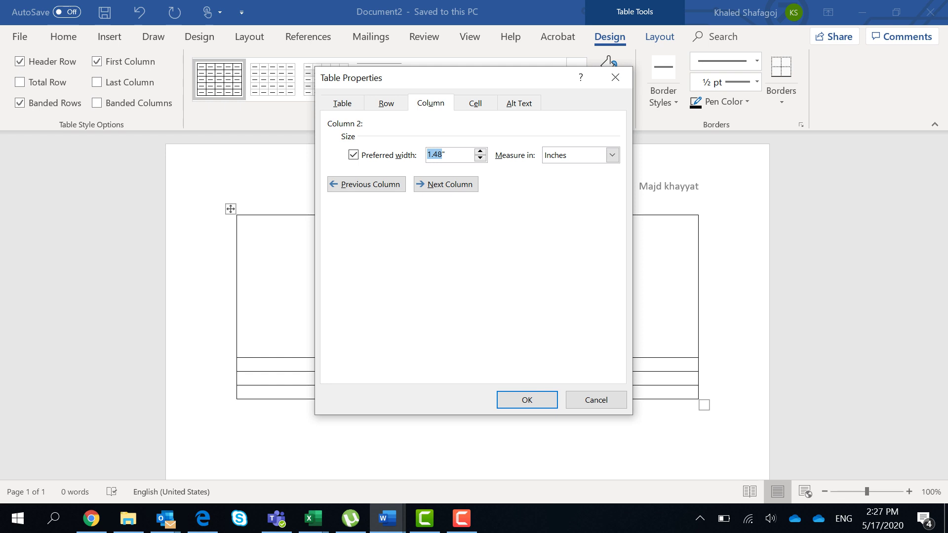
{"action": "type", "text": "3"}
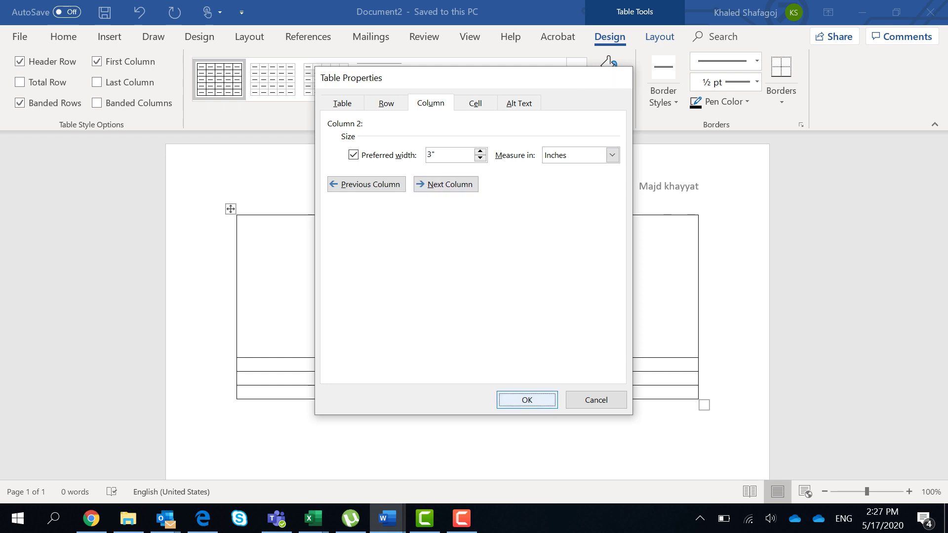
{"action": "key", "text": "Return"}
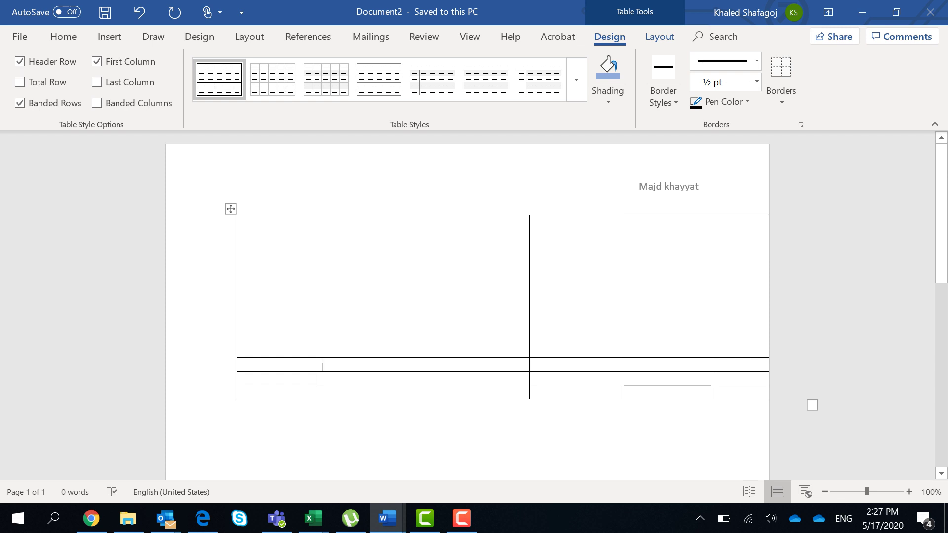
Step: Move the table up-left onto the page, and undo an accidental deletion of column 2
{"action": "left_click_drag", "start_coordinate": [231, 209], "coordinate": [176, 190]}
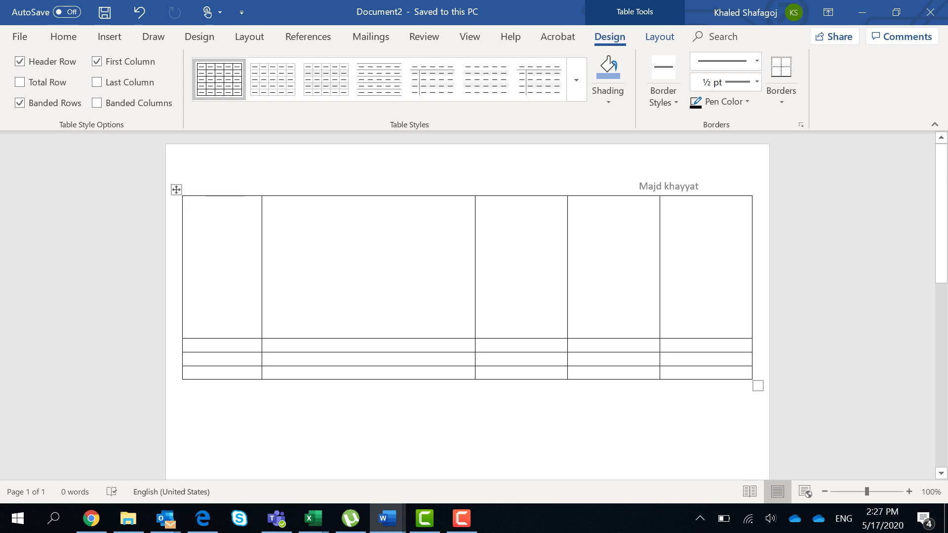
{"action": "left_click_drag", "start_coordinate": [267, 205], "coordinate": [321, 373]}
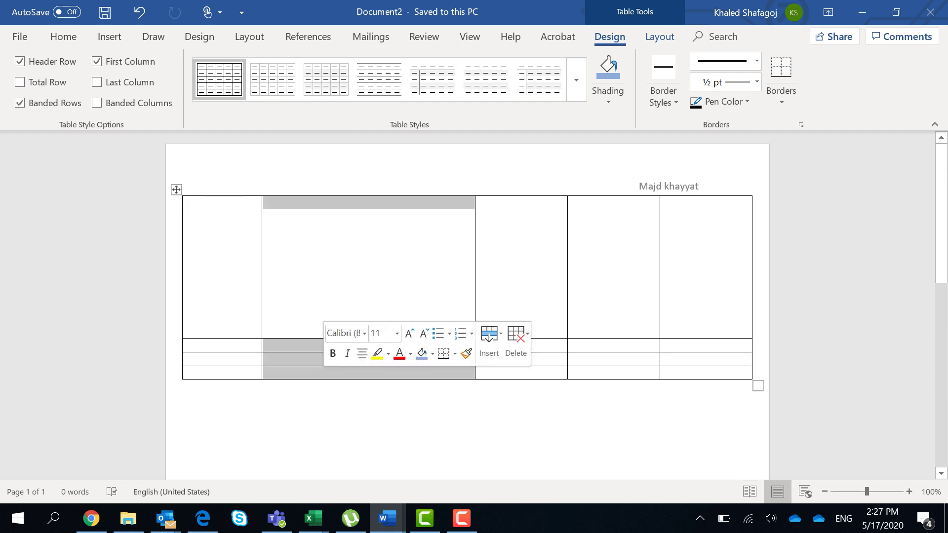
{"action": "right_click", "coordinate": [302, 376]}
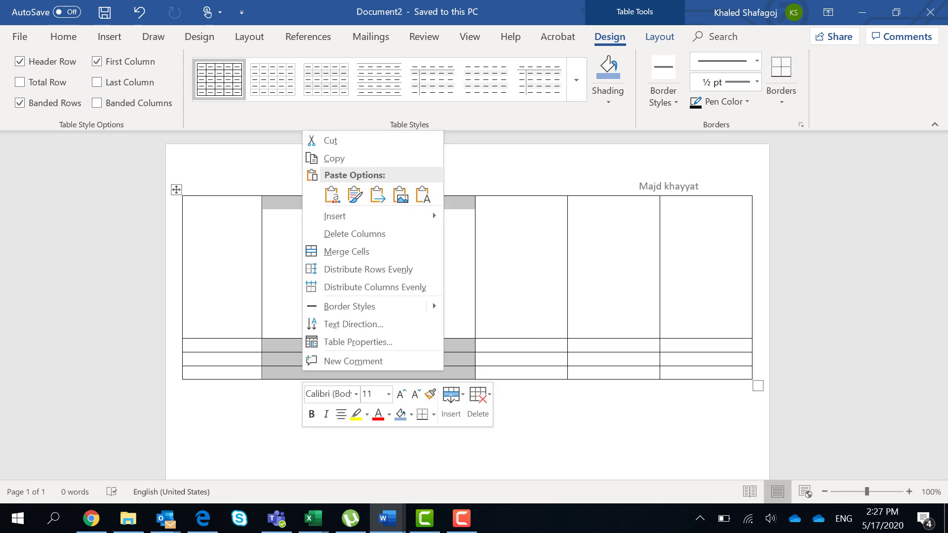
{"action": "left_click", "coordinate": [355, 233]}
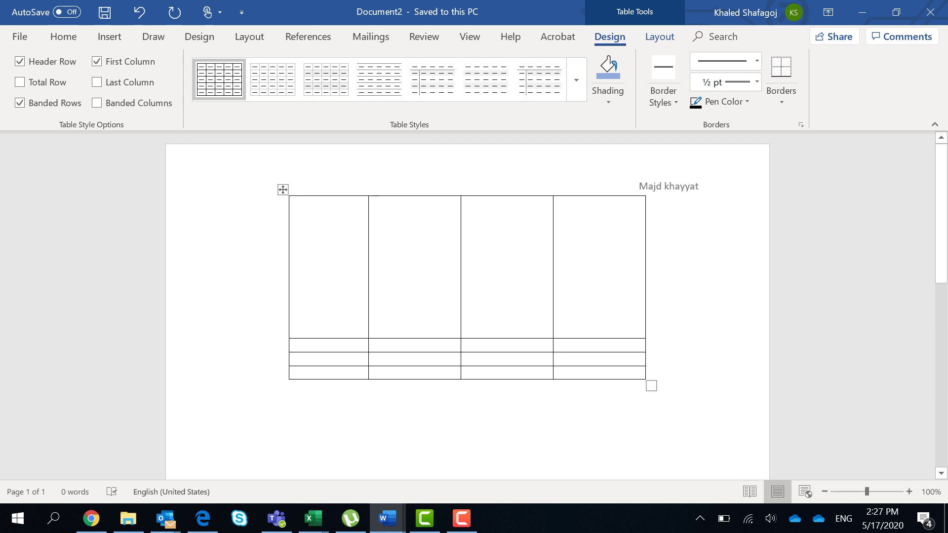
{"action": "key", "text": "ctrl+z"}
{"action": "left_click", "coordinate": [481, 345]}
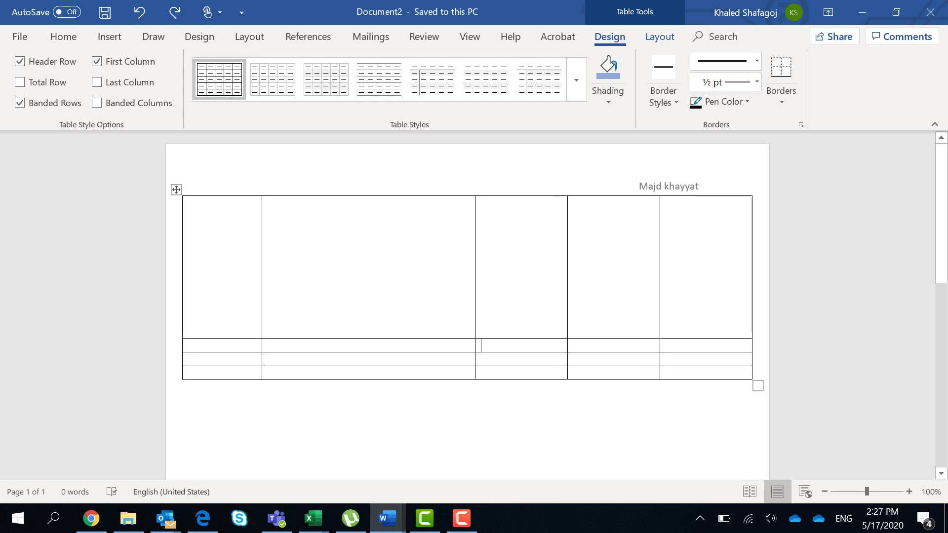
{"action": "left_click_drag", "start_coordinate": [190, 346], "coordinate": [706, 346]}
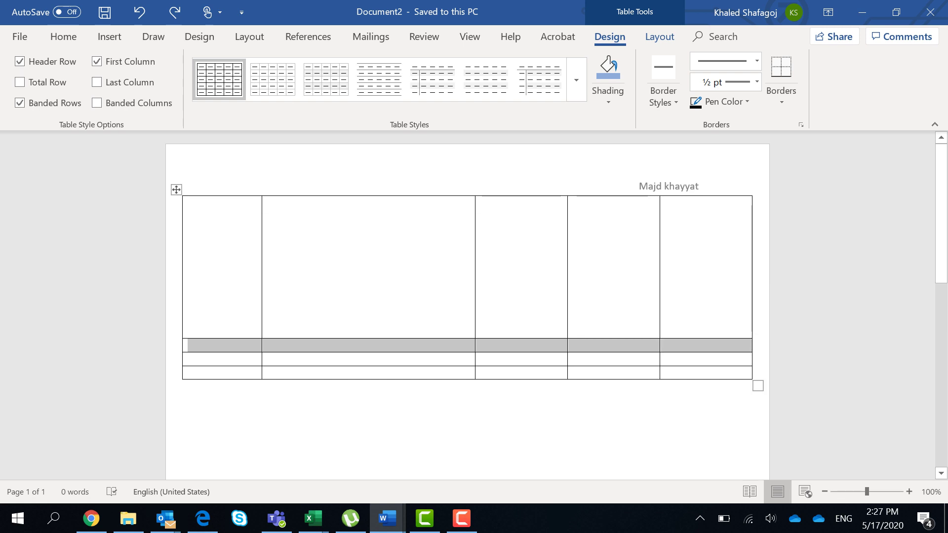
Step: Delete the table's second row using Delete Cells with Delete entire row
{"action": "right_click", "coordinate": [242, 346]}
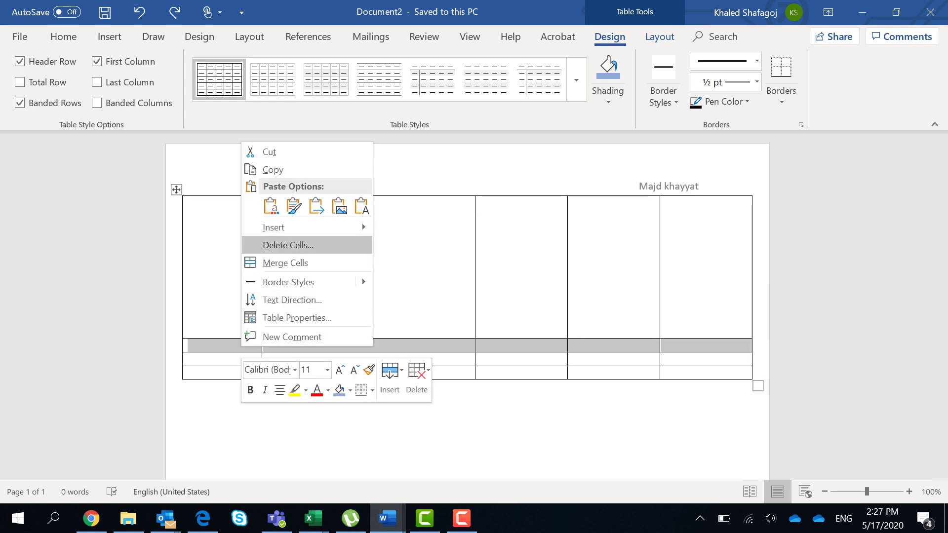
{"action": "key", "text": "Return"}
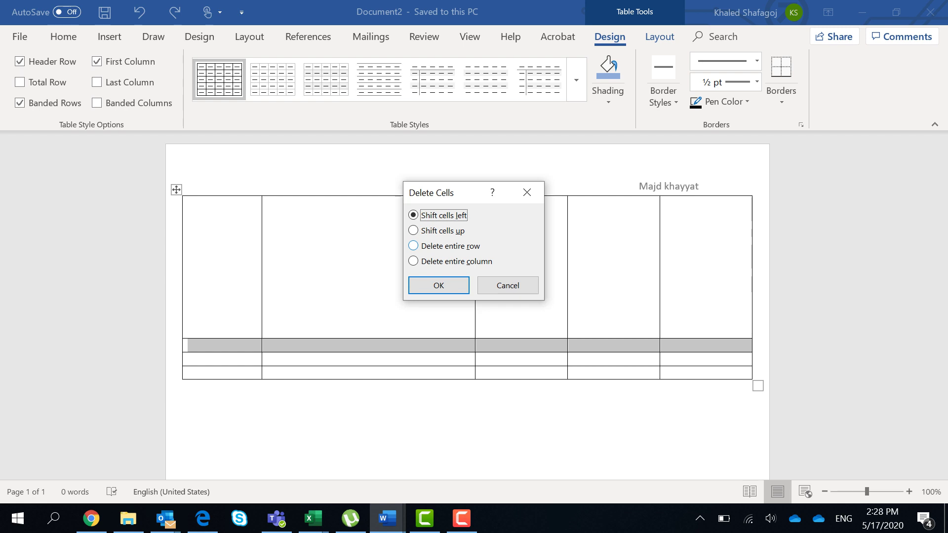
{"action": "left_click", "coordinate": [414, 246]}
{"action": "left_click", "coordinate": [439, 286]}
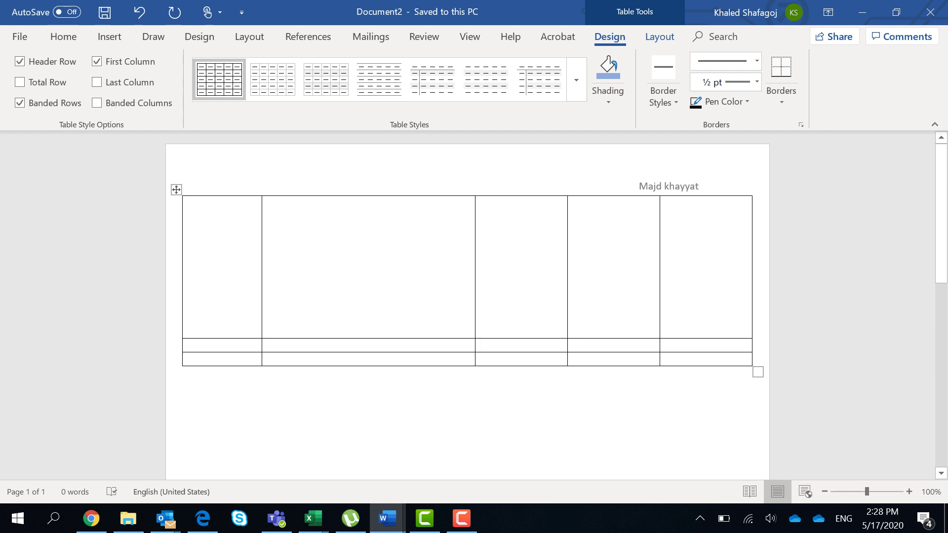
Step: Merge the first-row cells in columns 3 and 4 into a single cell
{"action": "left_click_drag", "start_coordinate": [494, 202], "coordinate": [612, 203]}
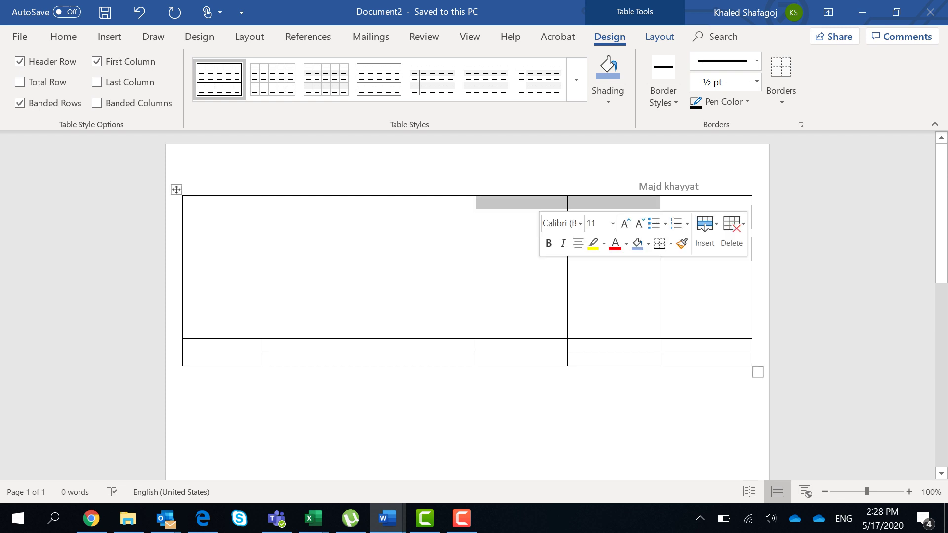
{"action": "right_click", "coordinate": [583, 203]}
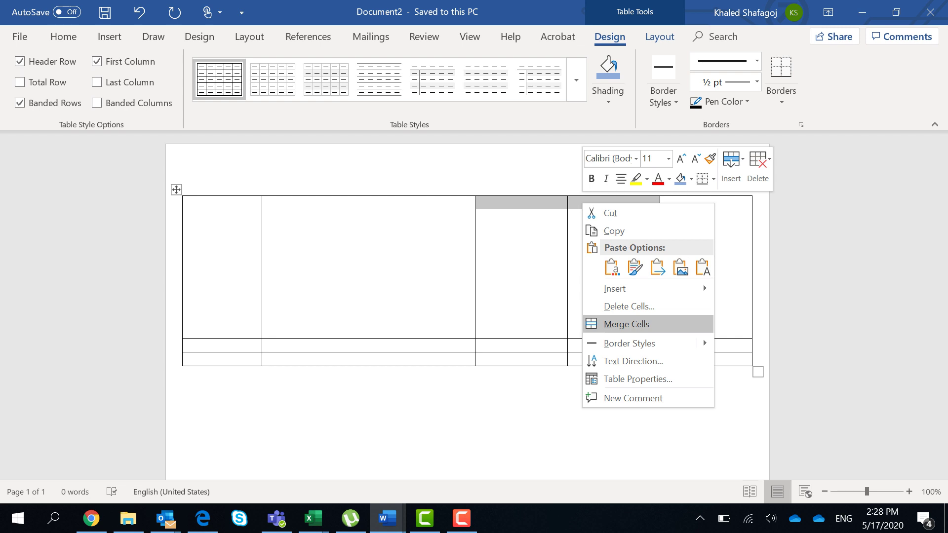
{"action": "left_click", "coordinate": [626, 324]}
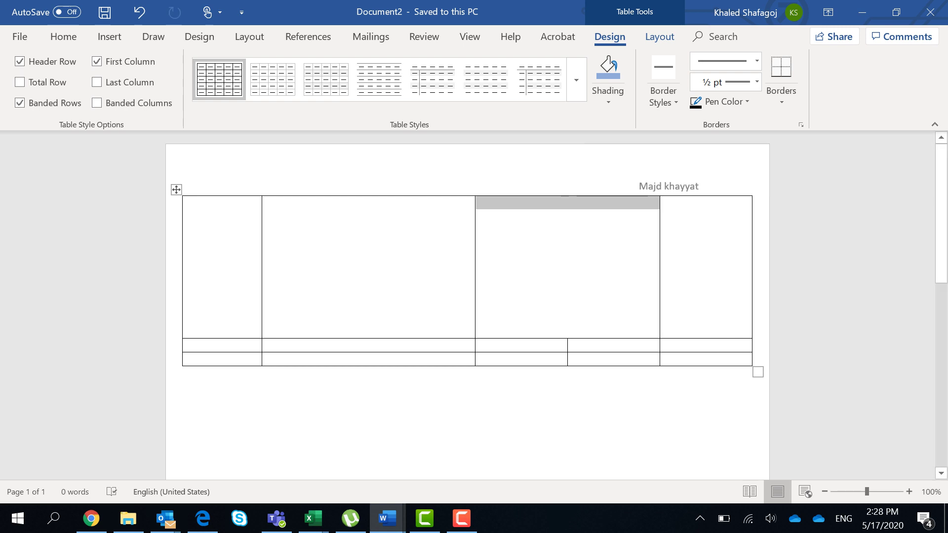
{"action": "left_click", "coordinate": [480, 203]}
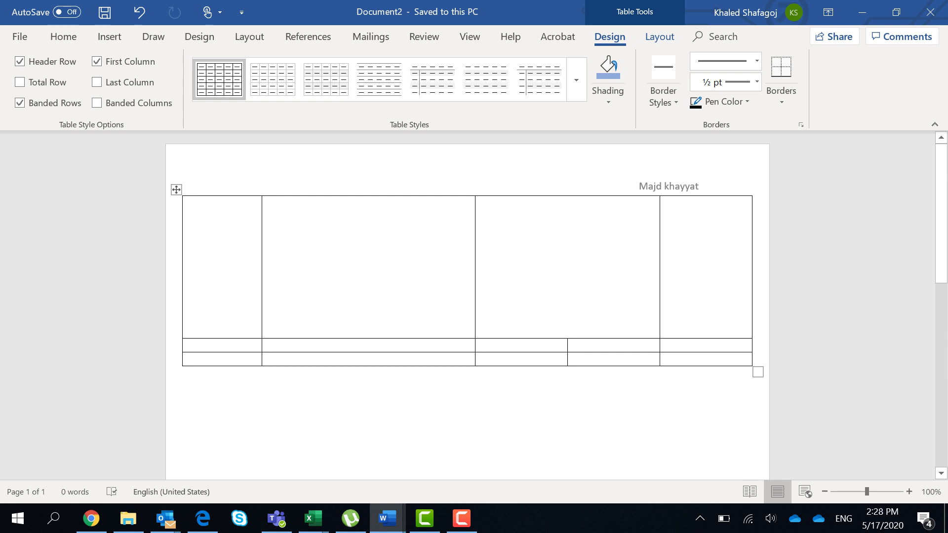
Step: Try a thick blue top border on the right cell, then undo it
{"action": "left_click", "coordinate": [663, 97]}
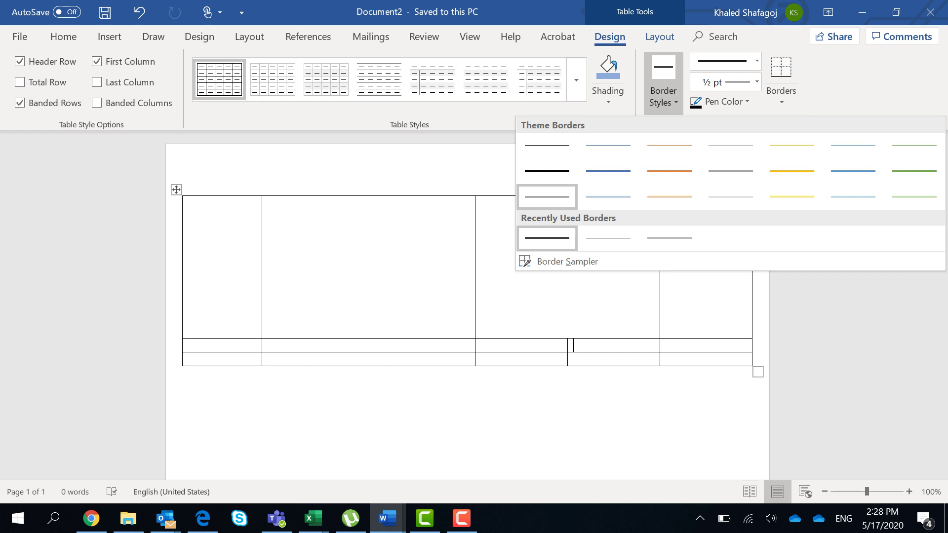
{"action": "scroll", "coordinate": [571, 356], "scroll_direction": "up", "scroll_amount": 15, "text": "ctrl"}
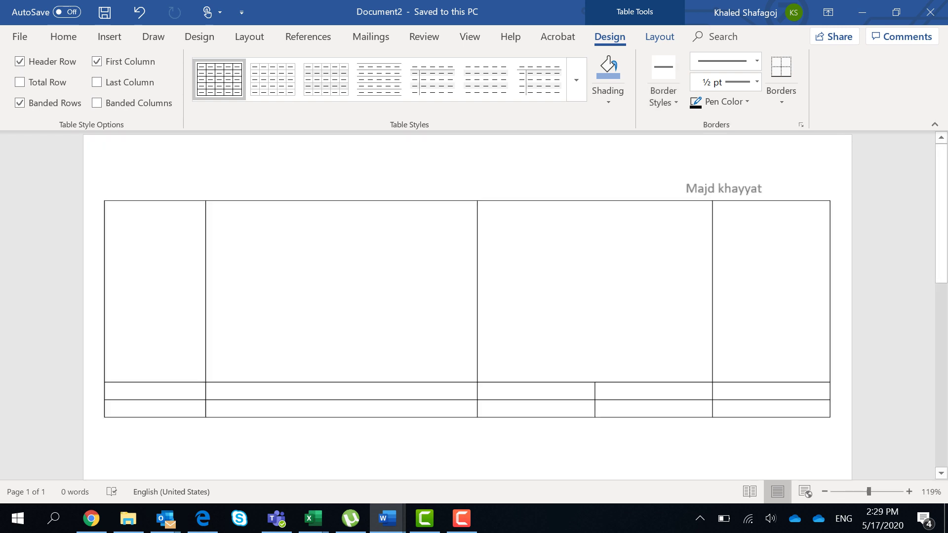
{"action": "scroll", "coordinate": [571, 355], "scroll_direction": "up", "scroll_amount": 1, "text": "ctrl"}
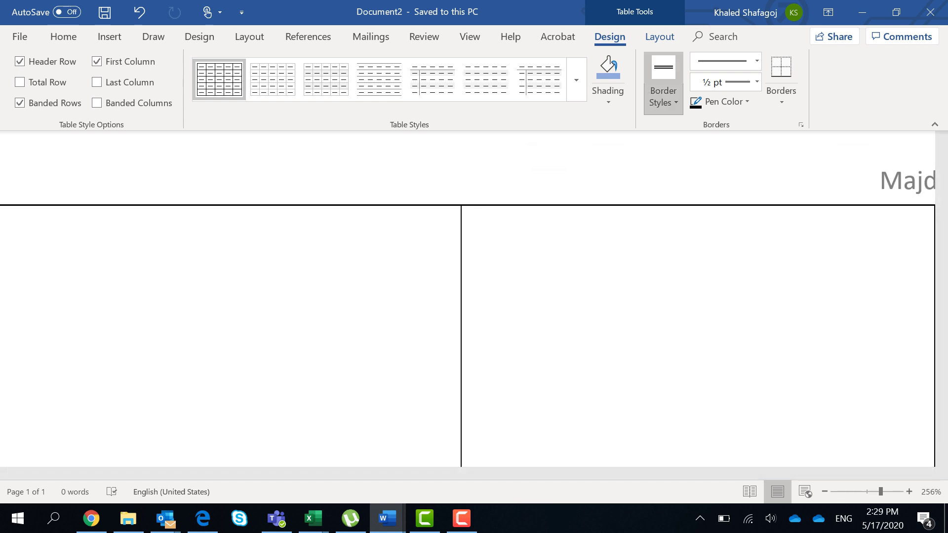
{"action": "left_click", "coordinate": [663, 98]}
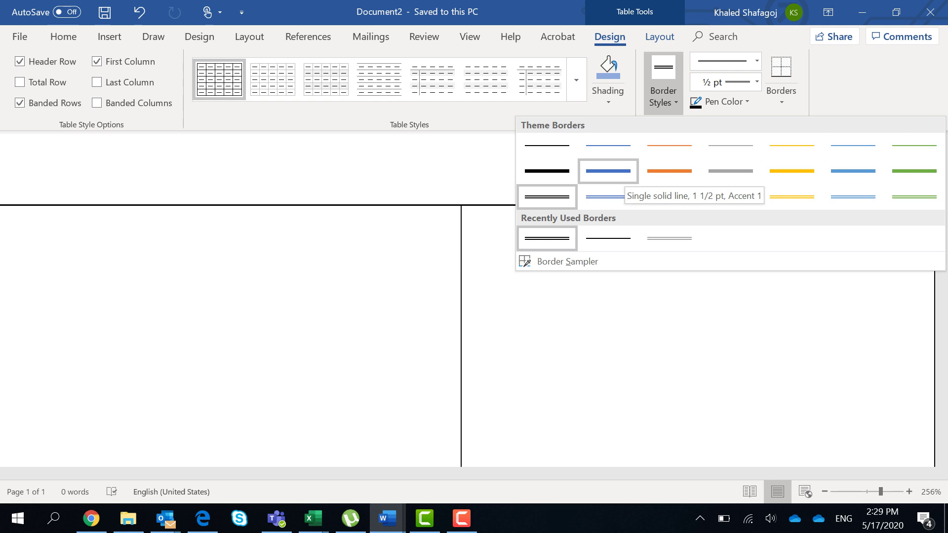
{"action": "left_click", "coordinate": [612, 173]}
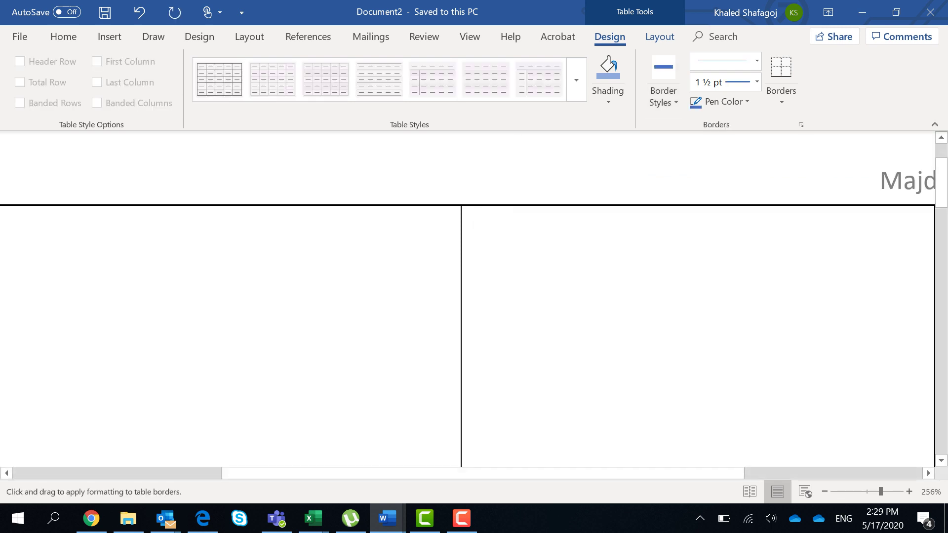
{"action": "left_click", "coordinate": [696, 205]}
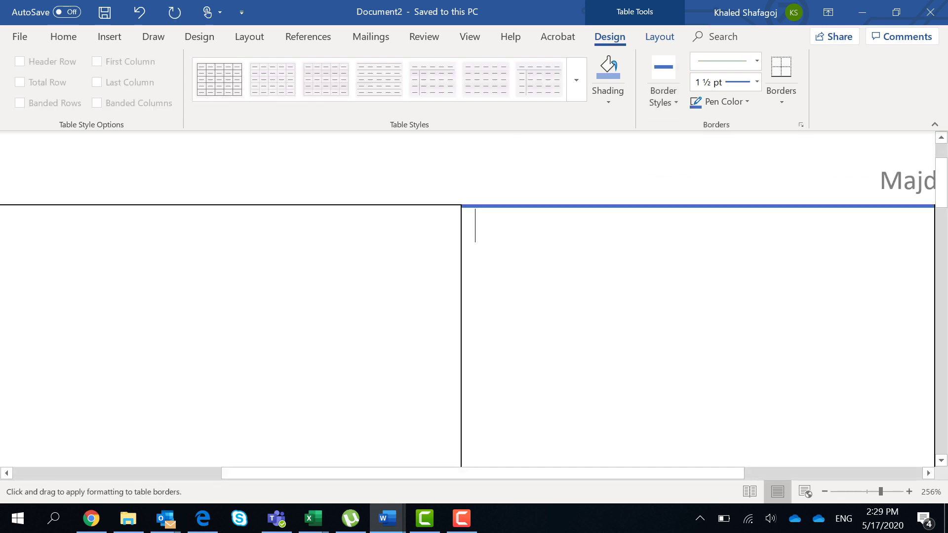
{"action": "key", "text": "ctrl+z"}
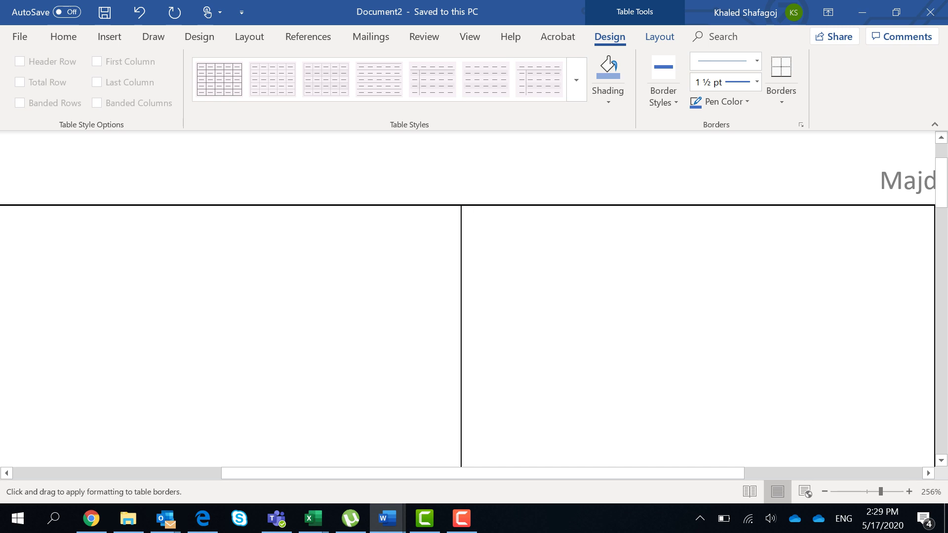
Step: Paint a 1/2 pt double-line top border on the left cell and stop border painting
{"action": "left_click", "coordinate": [663, 96]}
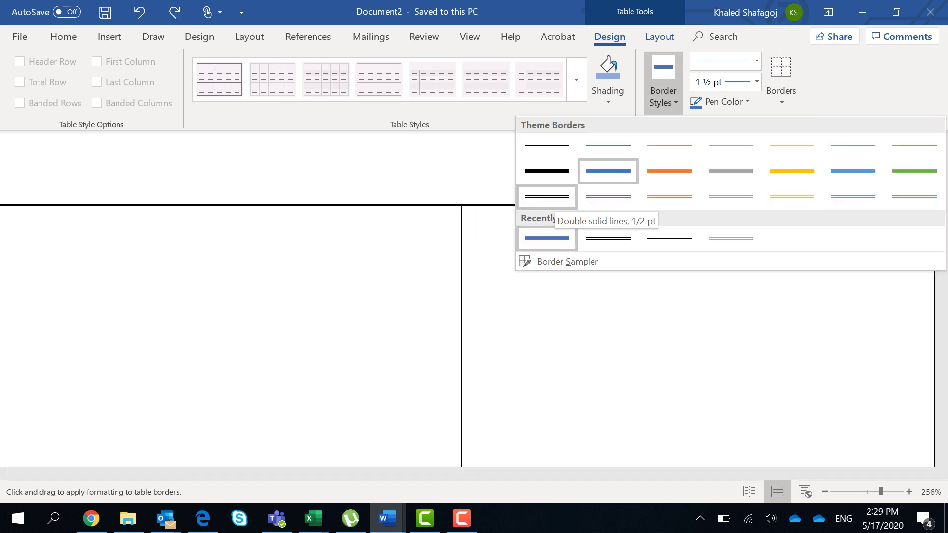
{"action": "left_click", "coordinate": [547, 196]}
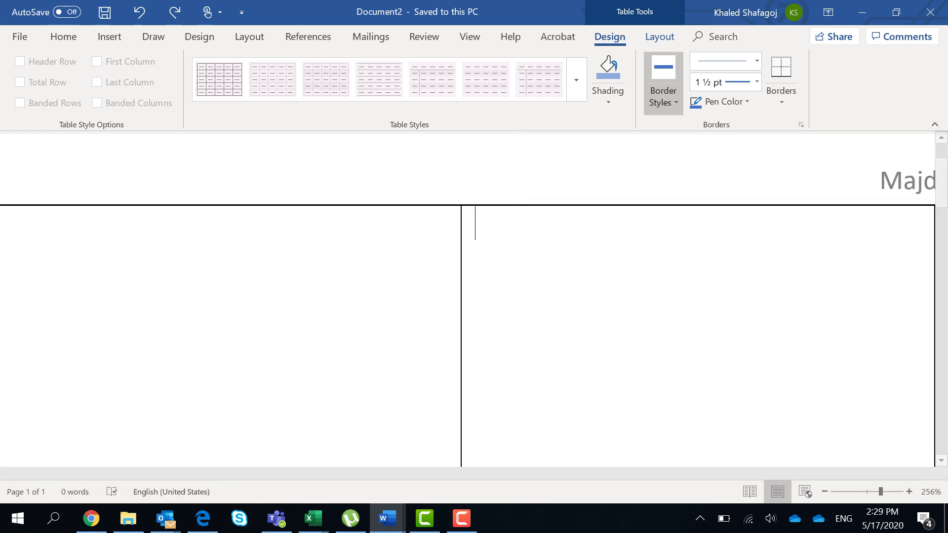
{"action": "left_click", "coordinate": [230, 205]}
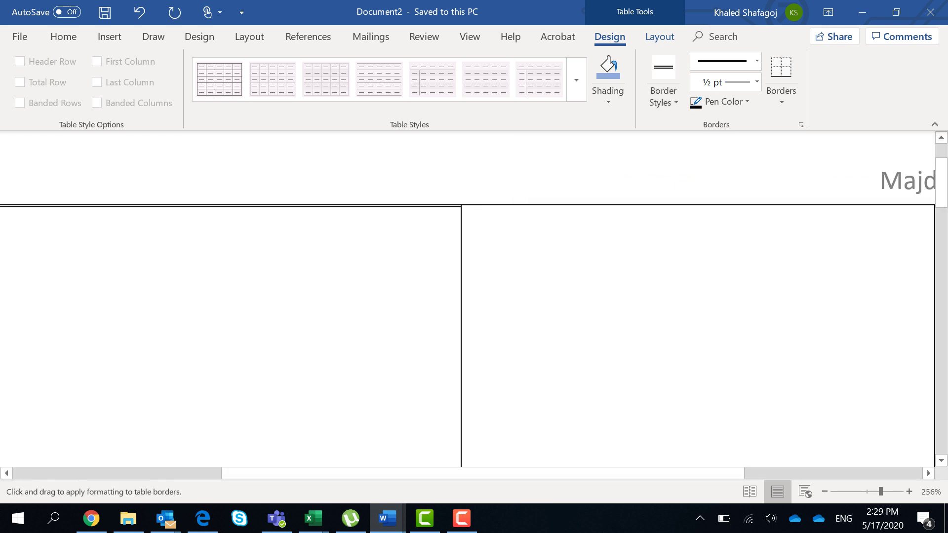
{"action": "key", "text": "Escape"}
{"action": "scroll", "coordinate": [500, 316], "scroll_direction": "up", "scroll_amount": 12, "text": "ctrl"}
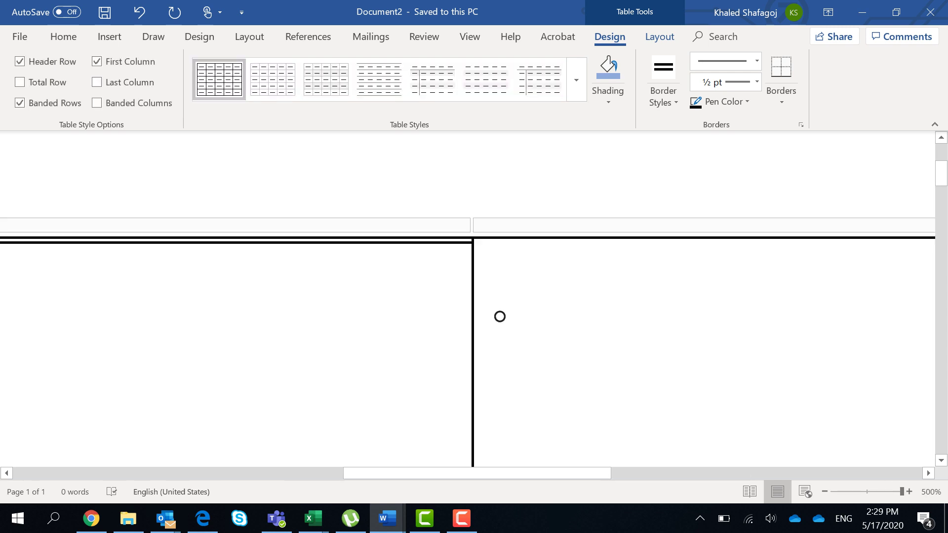
{"action": "double_click", "coordinate": [500, 277]}
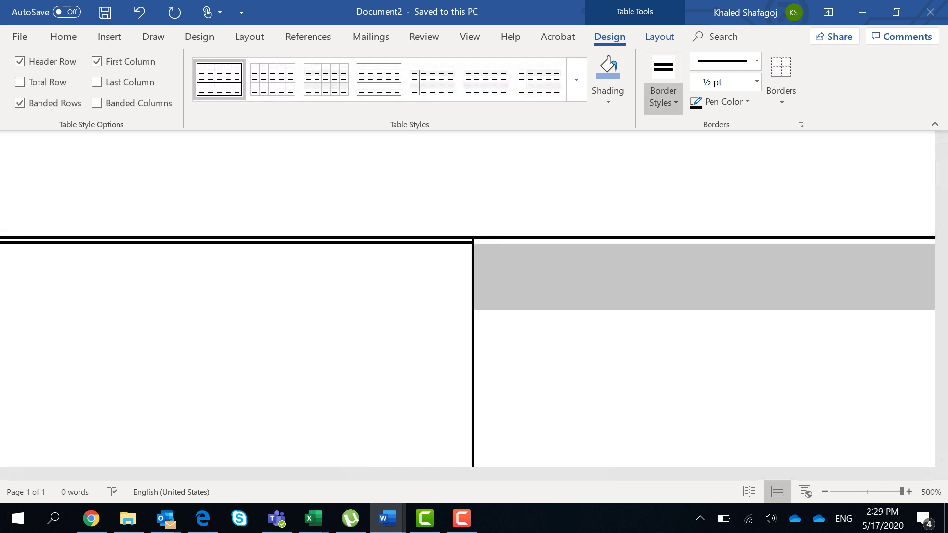
{"action": "left_click", "coordinate": [663, 96]}
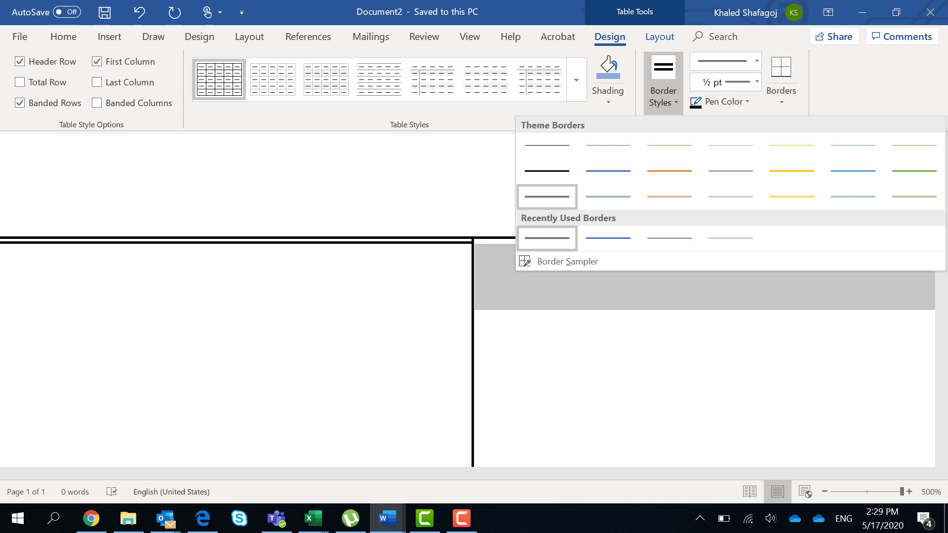
{"action": "left_click", "coordinate": [547, 238]}
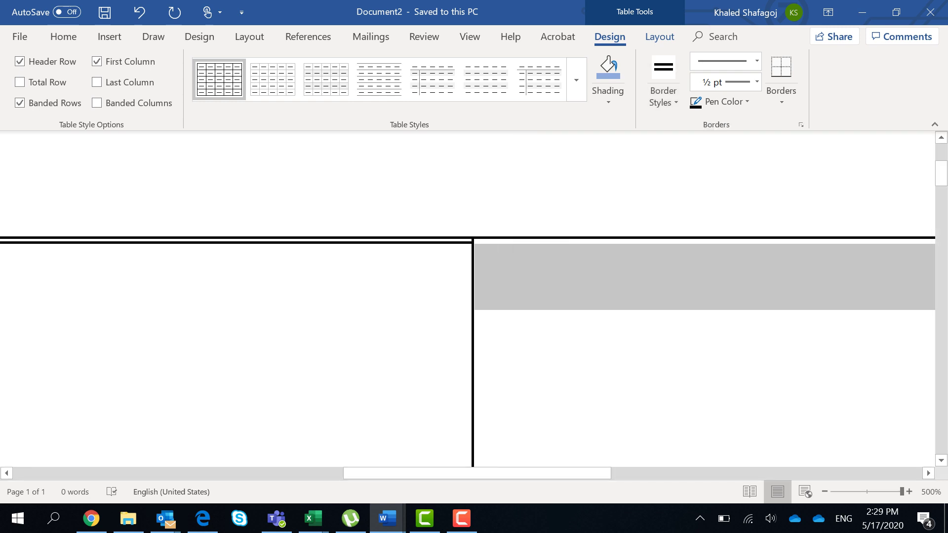
{"action": "key", "text": "Escape"}
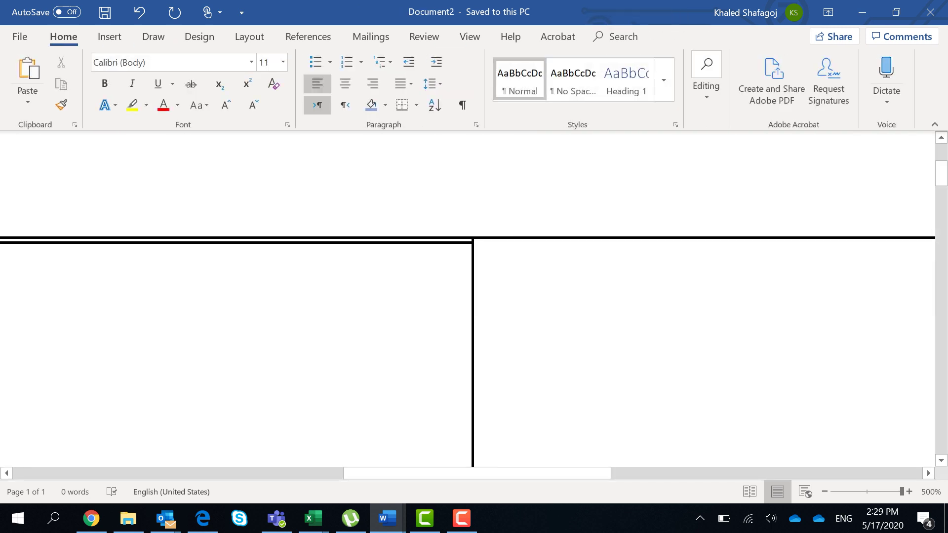
Step: Fill the narrow row with the student's first name, surname, ASGBSA, and 2020 in the fifth cell
{"action": "scroll", "coordinate": [468, 299], "scroll_direction": "down", "scroll_amount": 10}
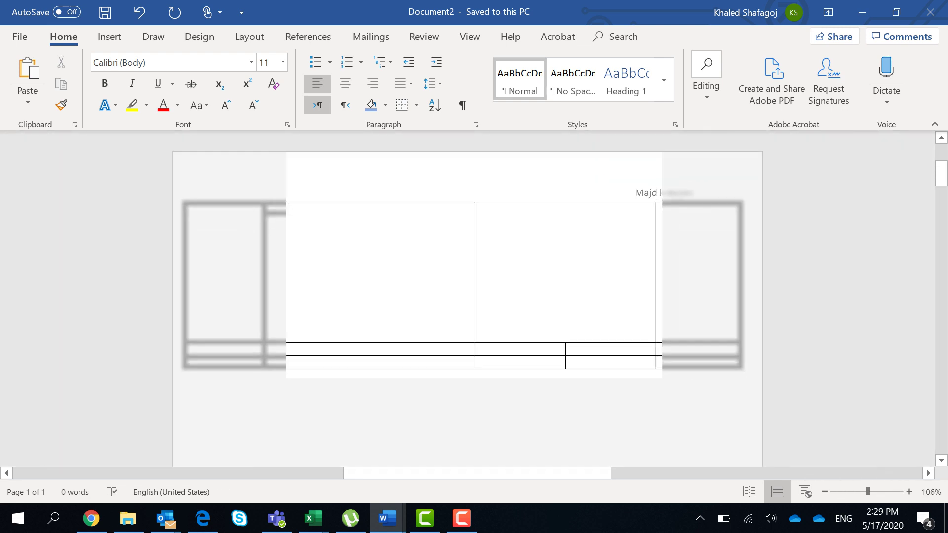
{"action": "left_click", "coordinate": [636, 205]}
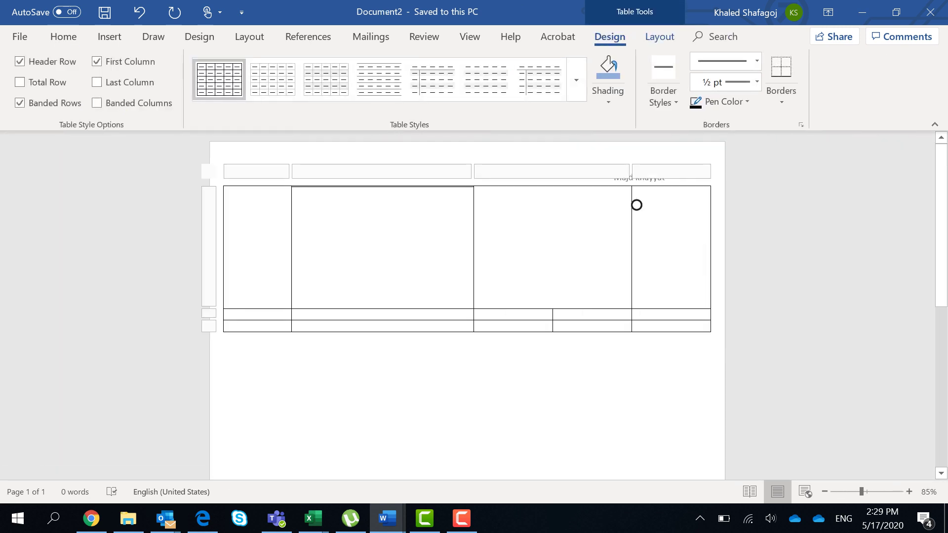
{"action": "left_click", "coordinate": [637, 205]}
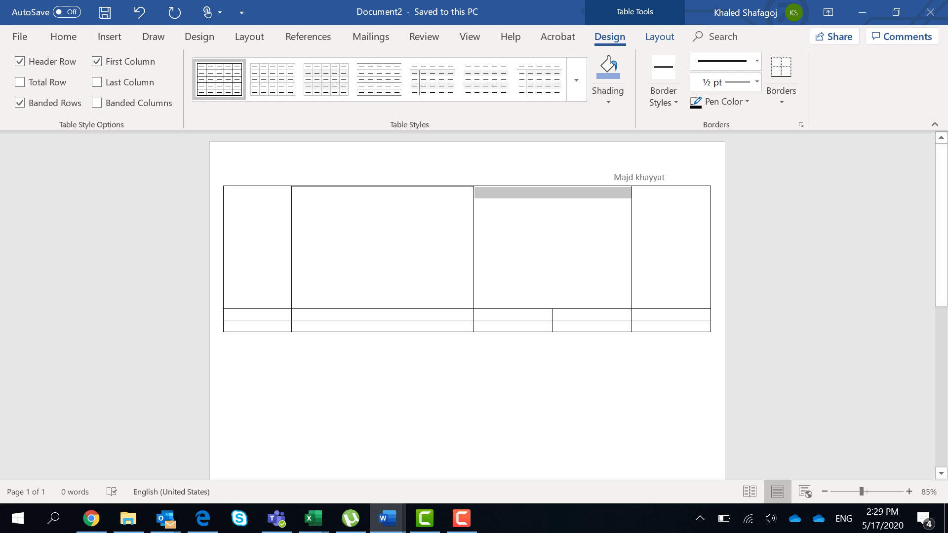
{"action": "left_click", "coordinate": [228, 315]}
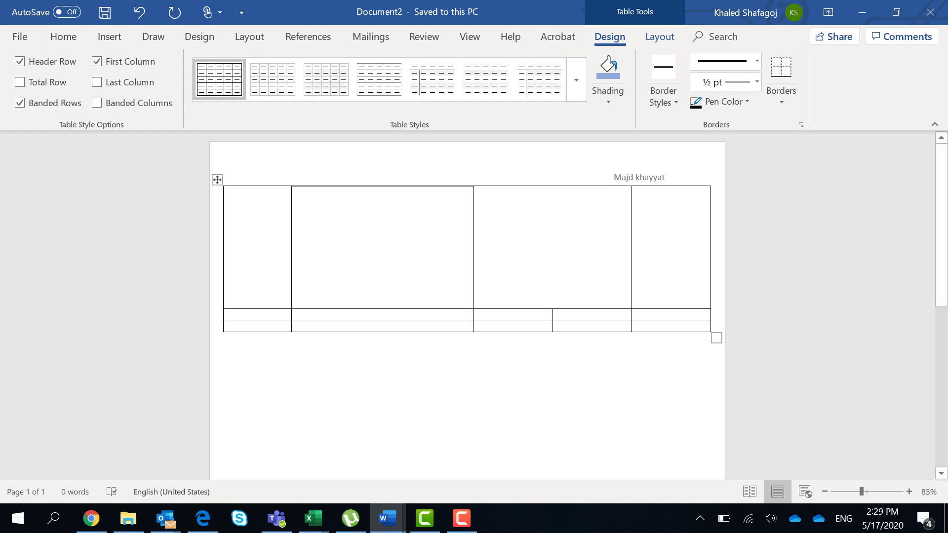
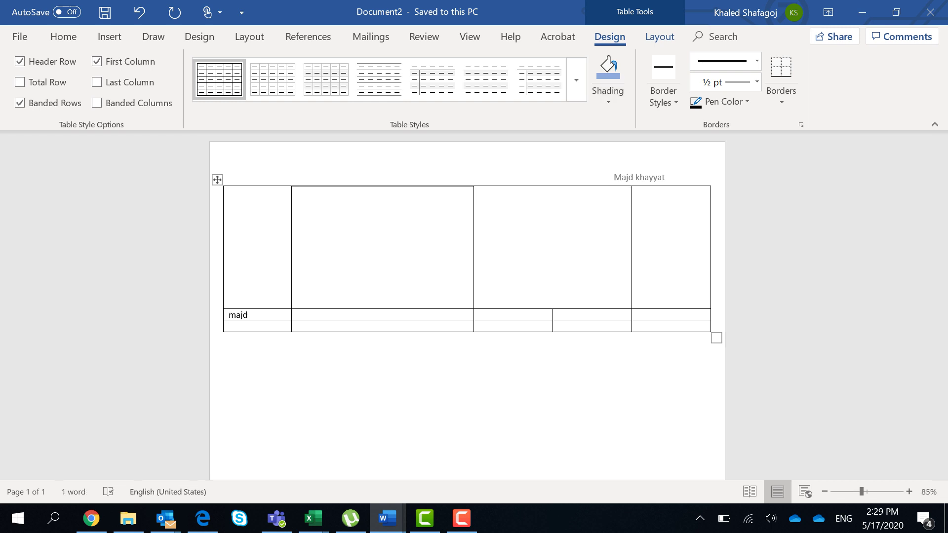
{"action": "key", "text": "Tab"}
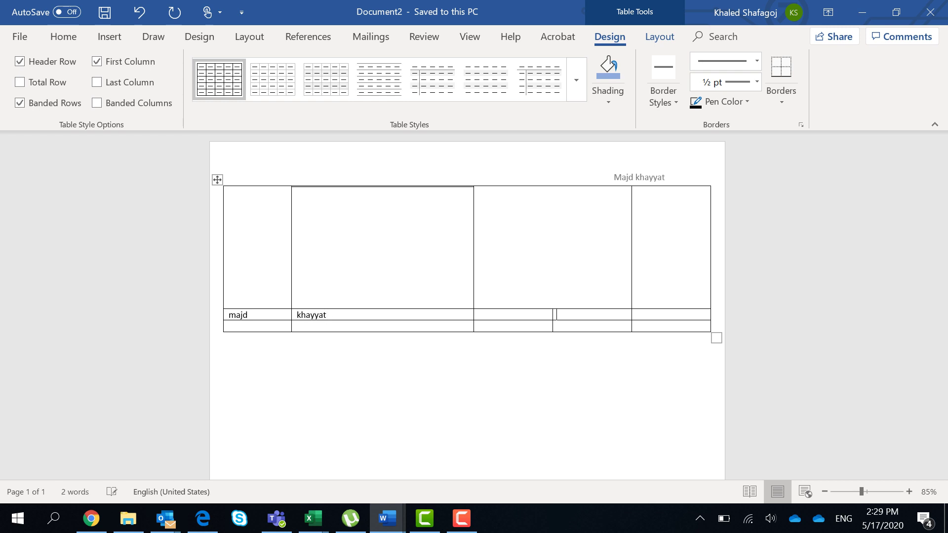
{"action": "type", "text": "ASGBSA"}
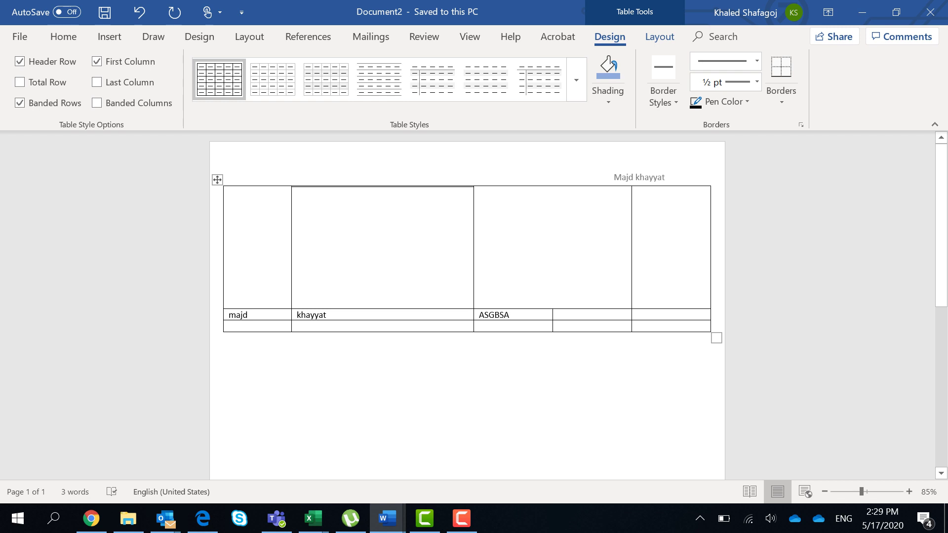
{"action": "left_click", "coordinate": [650, 315]}
{"action": "type", "text": "2020"}
Step: Shade the student's details row light gold and turn on bold formatting
{"action": "left_click_drag", "start_coordinate": [656, 315], "coordinate": [256, 315]}
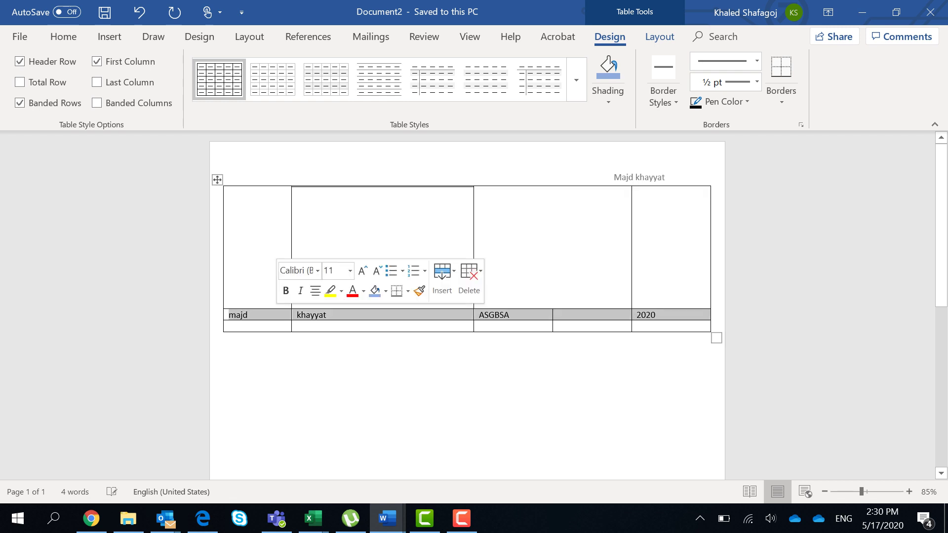
{"action": "left_click", "coordinate": [608, 97]}
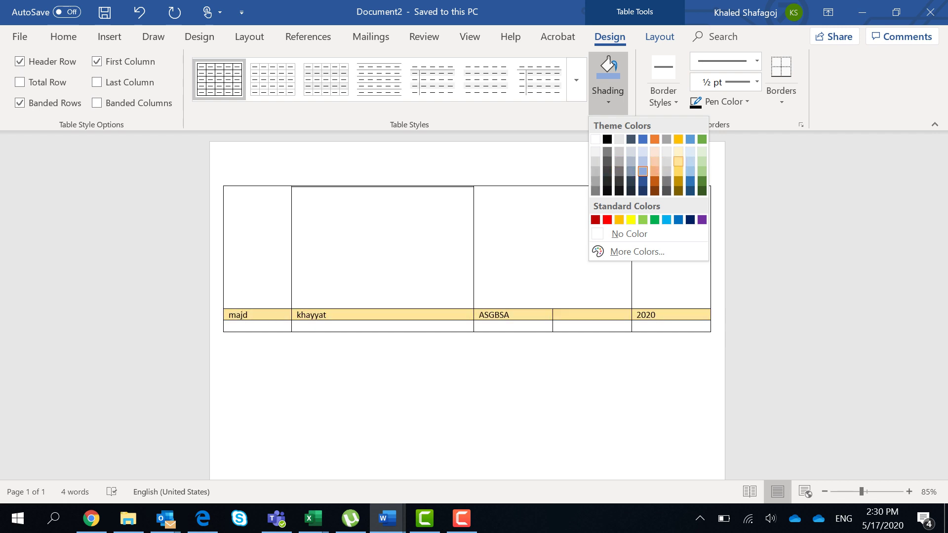
{"action": "left_click", "coordinate": [678, 161]}
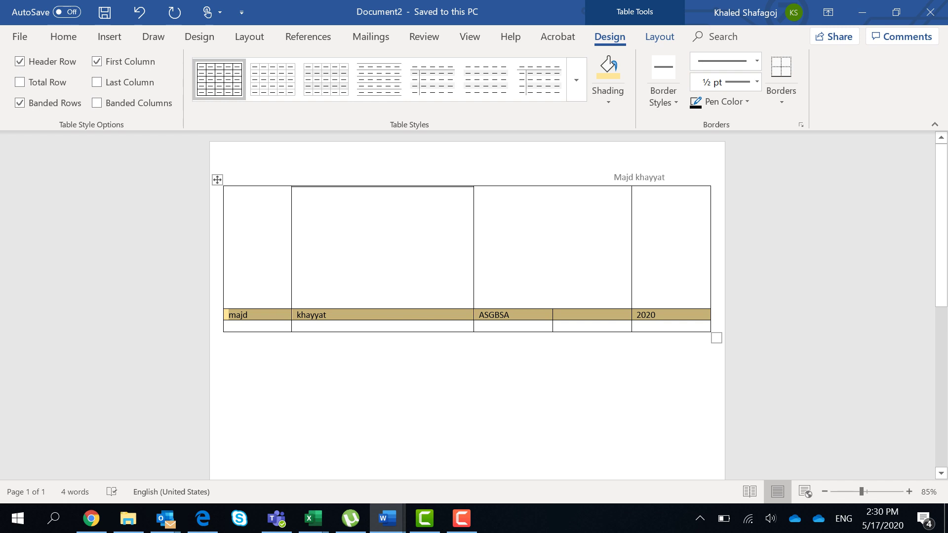
{"action": "left_click", "coordinate": [479, 326]}
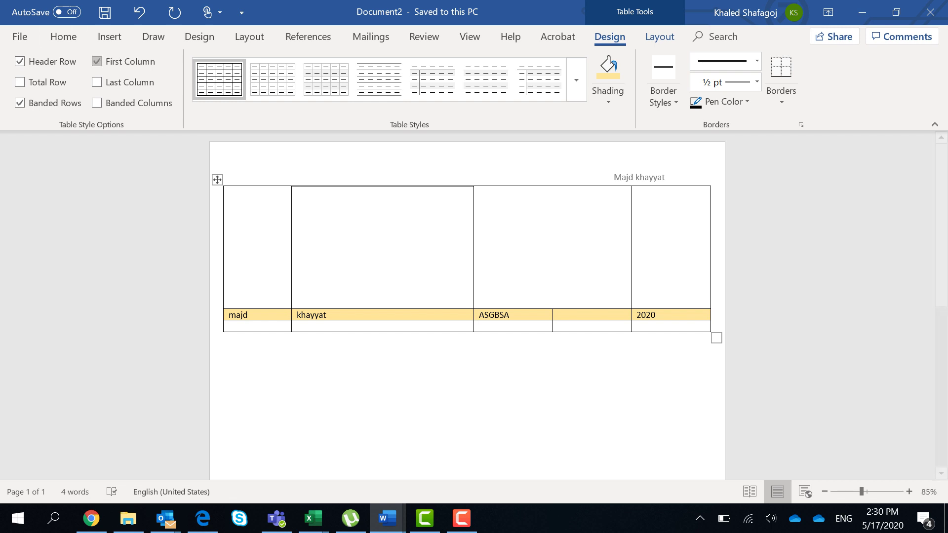
{"action": "left_click", "coordinate": [64, 36]}
{"action": "left_click", "coordinate": [104, 84]}
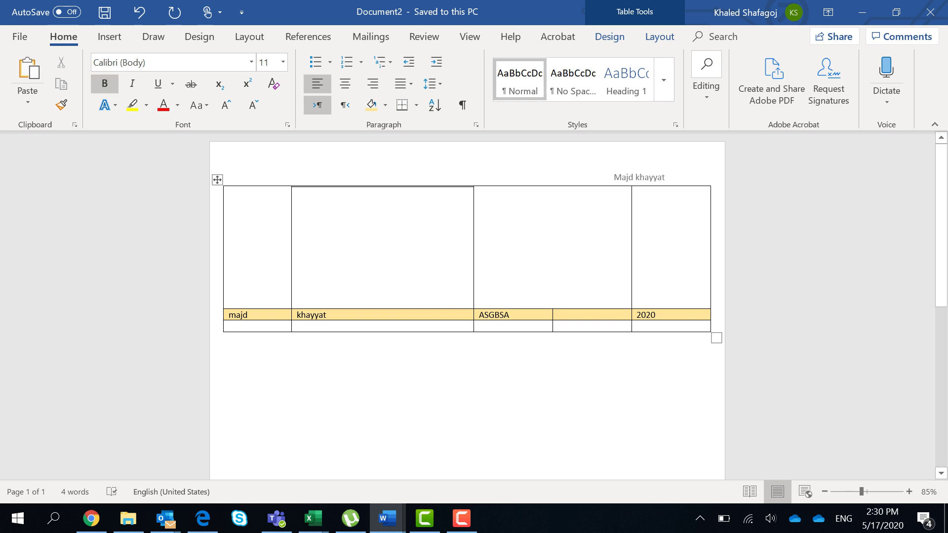
Step: Format the details row's text as bold, red, 14 pt Times New Roman
{"action": "left_click_drag", "start_coordinate": [706, 314], "coordinate": [230, 314]}
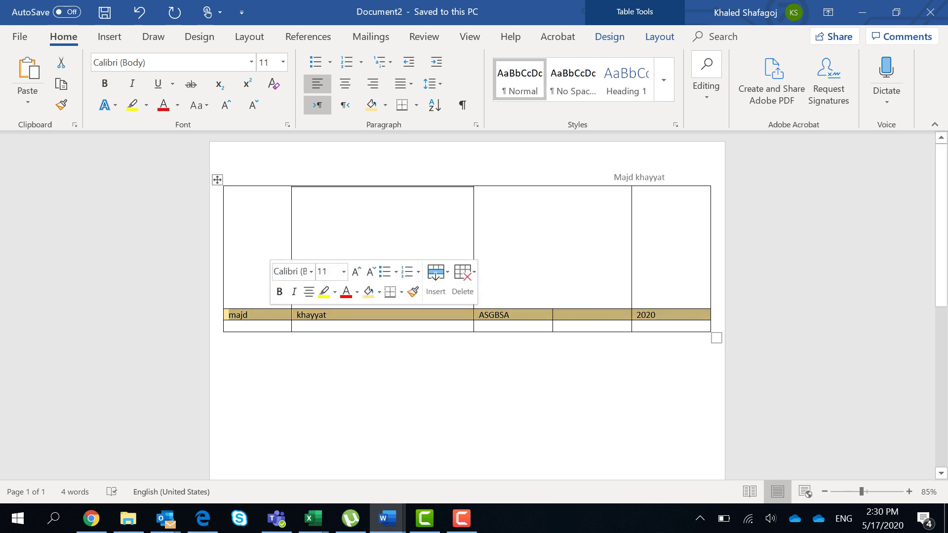
{"action": "left_click", "coordinate": [104, 84]}
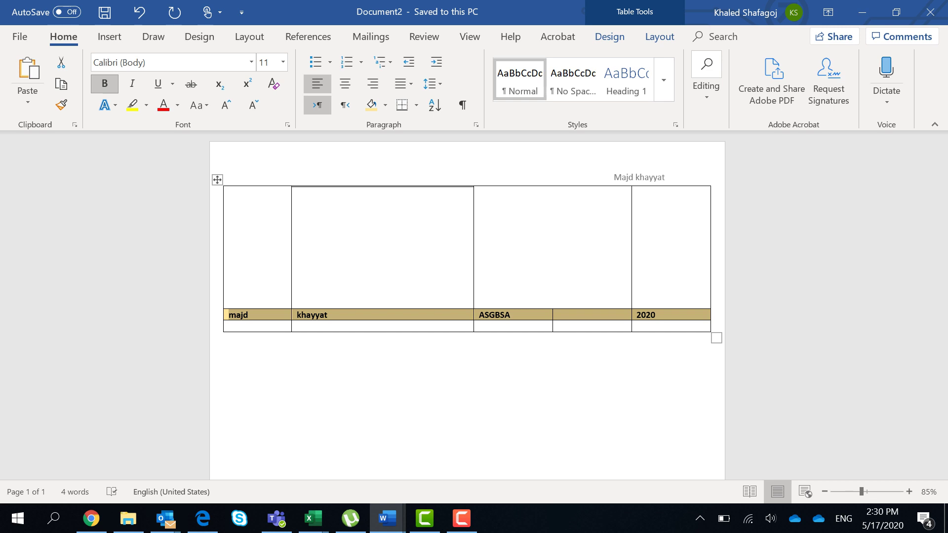
{"action": "left_click", "coordinate": [283, 62]}
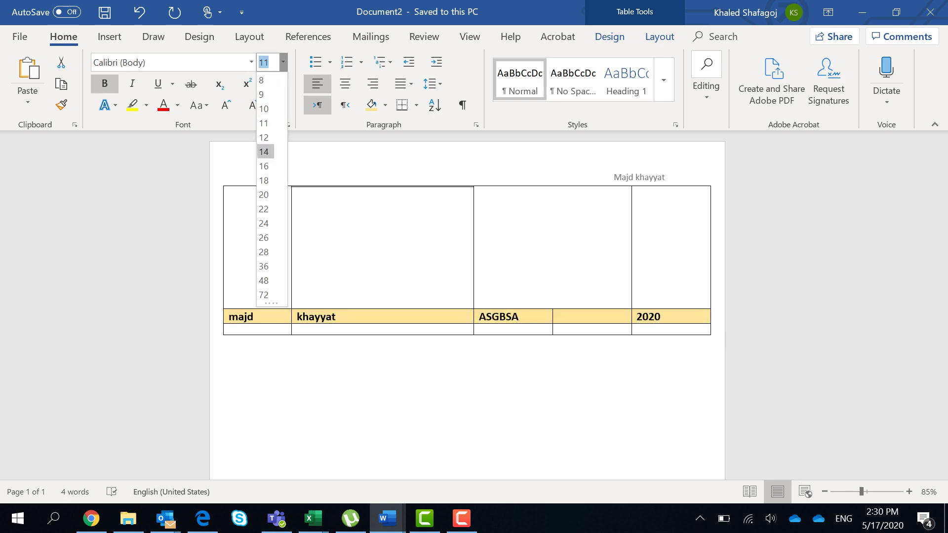
{"action": "left_click", "coordinate": [265, 152]}
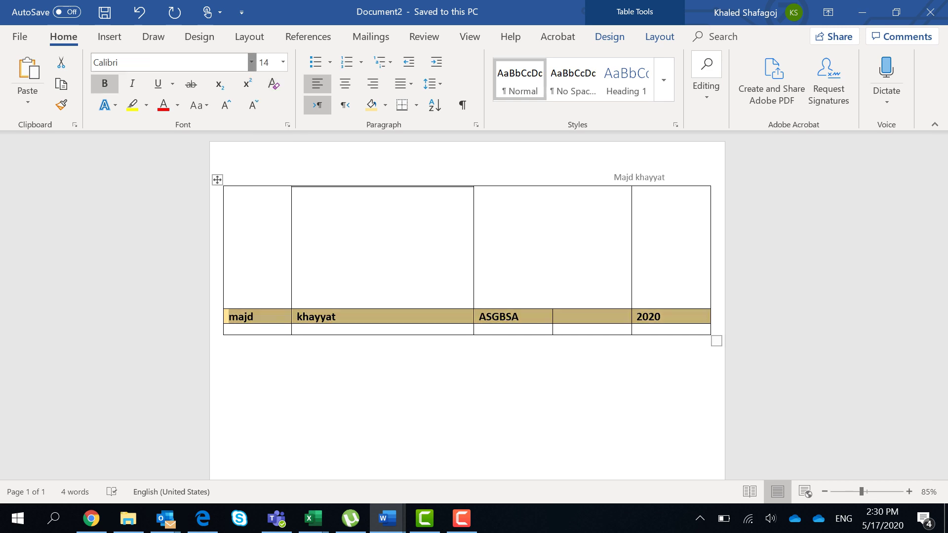
{"action": "left_click", "coordinate": [251, 62]}
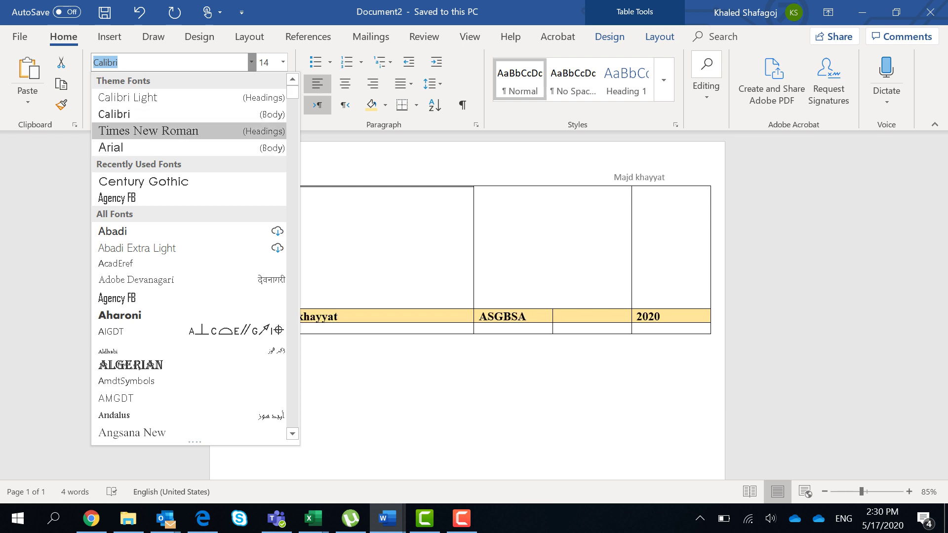
{"action": "left_click", "coordinate": [79, 131]}
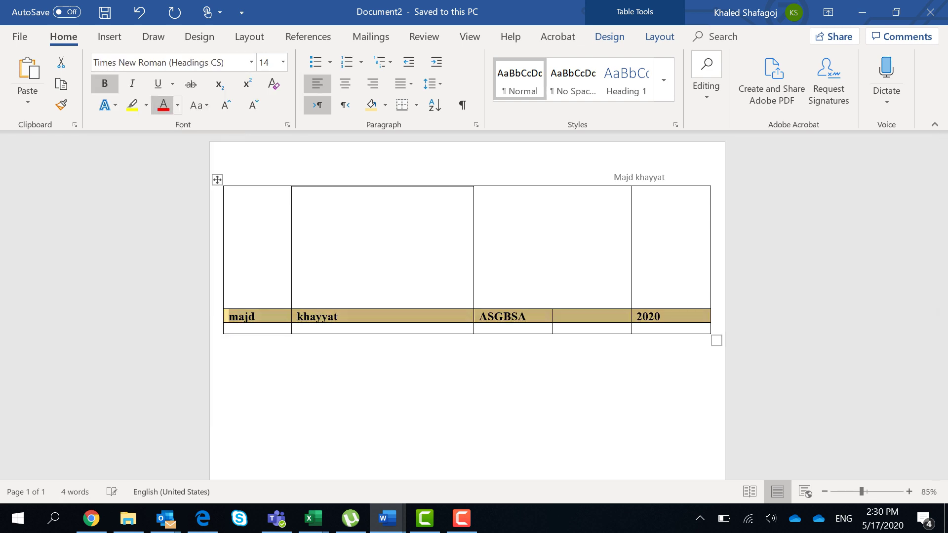
{"action": "left_click", "coordinate": [164, 105]}
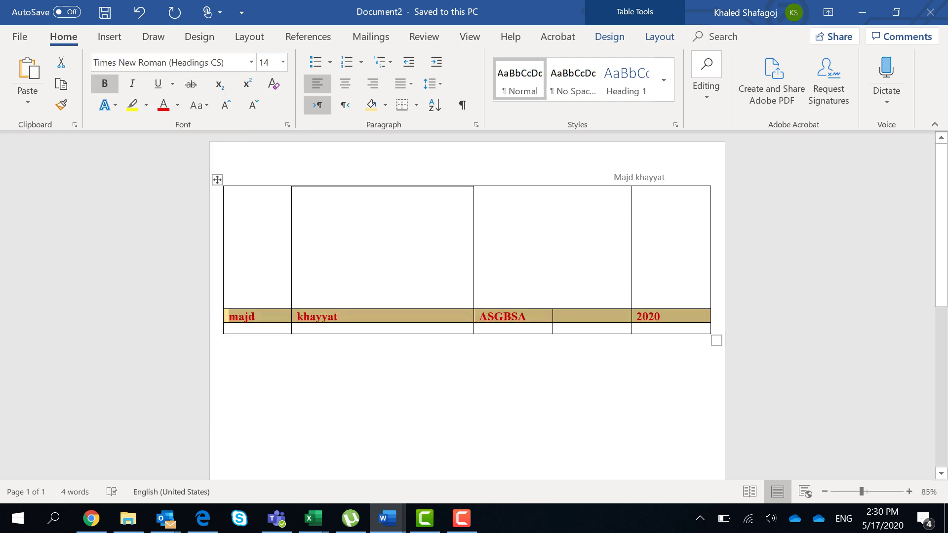
{"action": "left_click", "coordinate": [297, 193]}
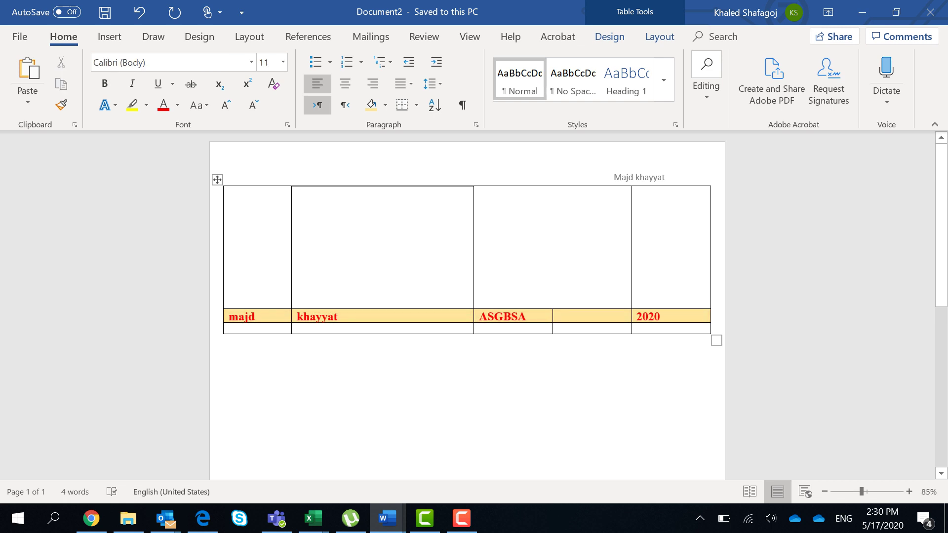
{"action": "left_click", "coordinate": [610, 36]}
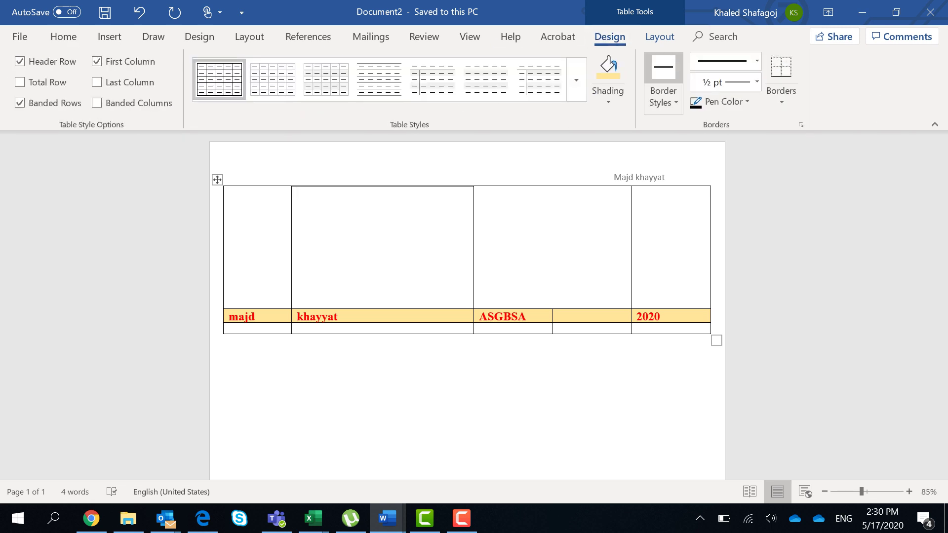
Step: Paint thick 3 pt borders on the top, left and right of the tall cell above 2020
{"action": "left_click", "coordinate": [726, 61]}
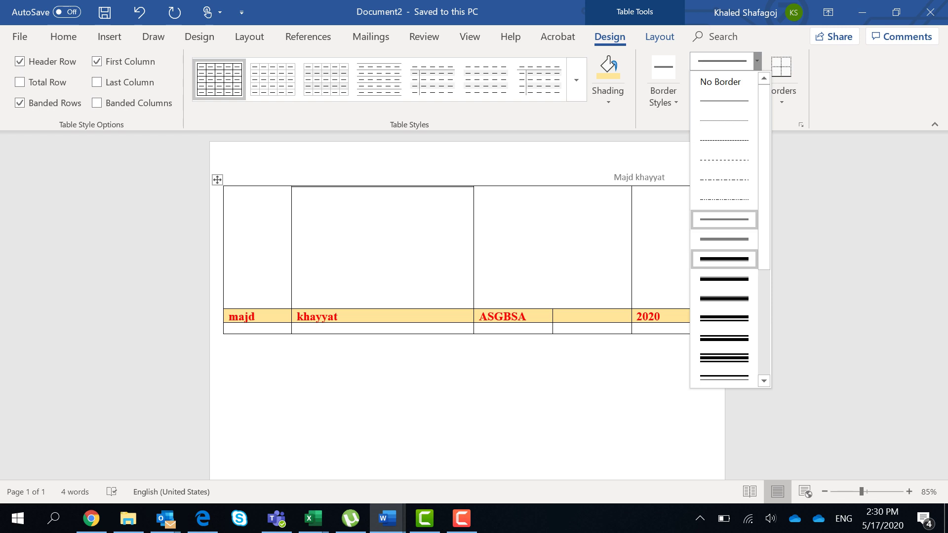
{"action": "left_click", "coordinate": [724, 279]}
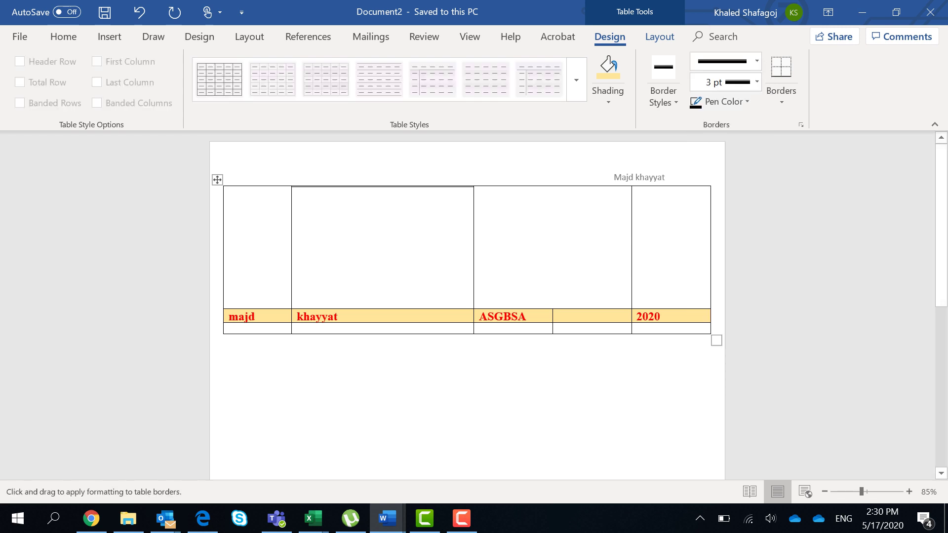
{"action": "left_click", "coordinate": [672, 187]}
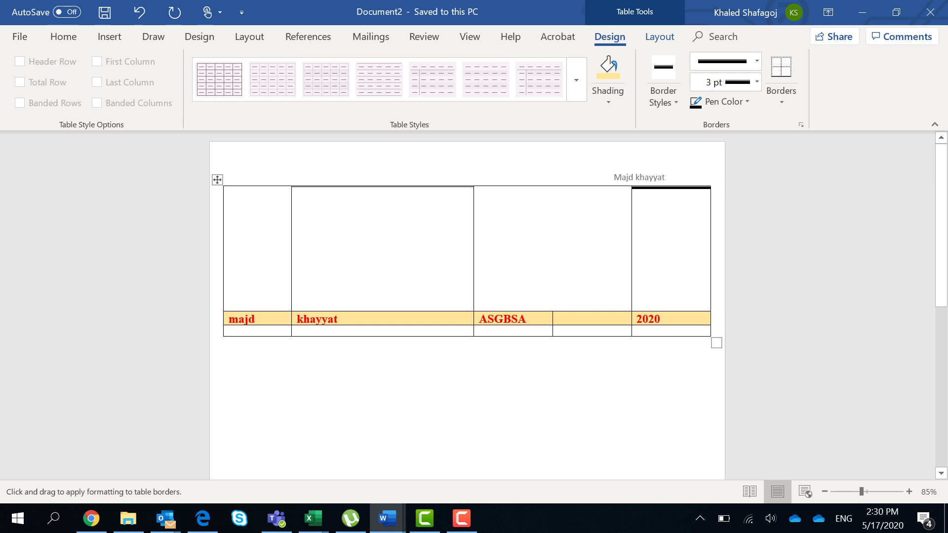
{"action": "left_click", "coordinate": [632, 249]}
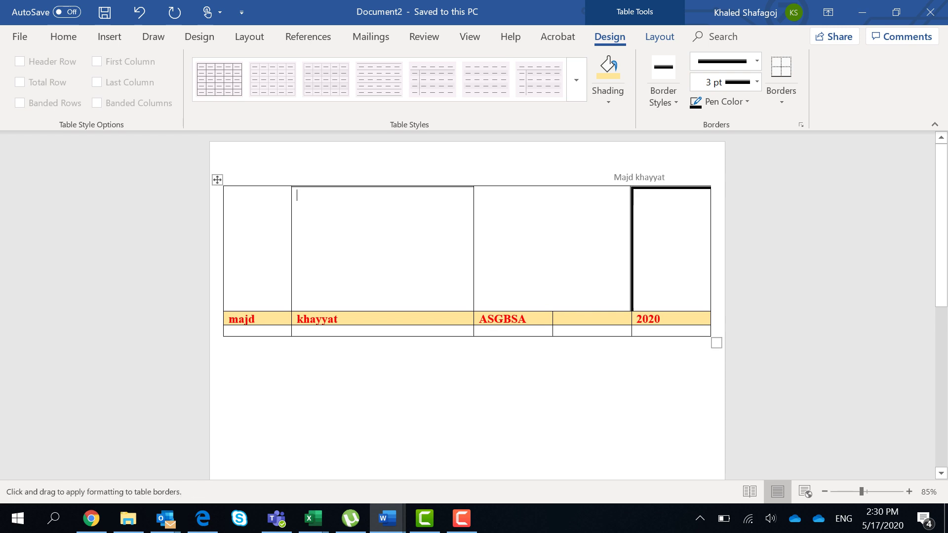
{"action": "left_click", "coordinate": [710, 249]}
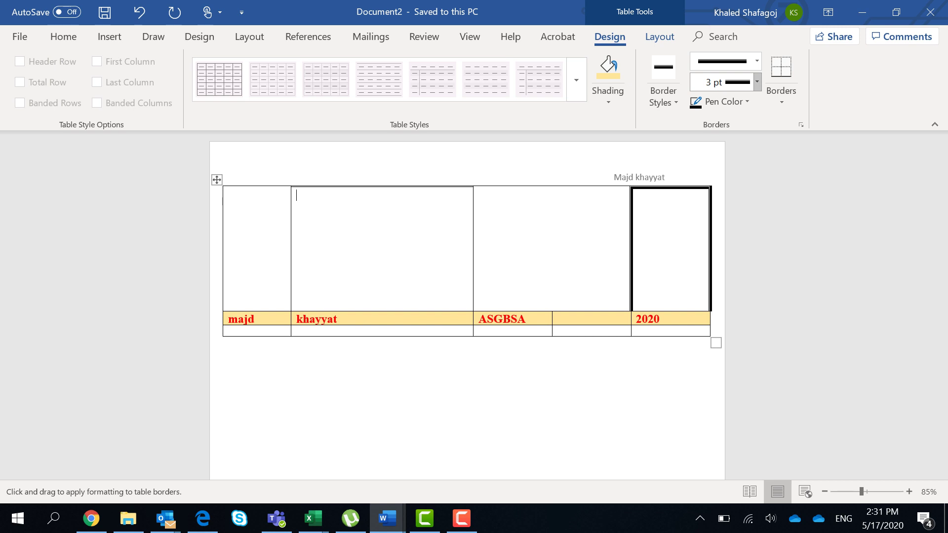
{"action": "left_click", "coordinate": [757, 82]}
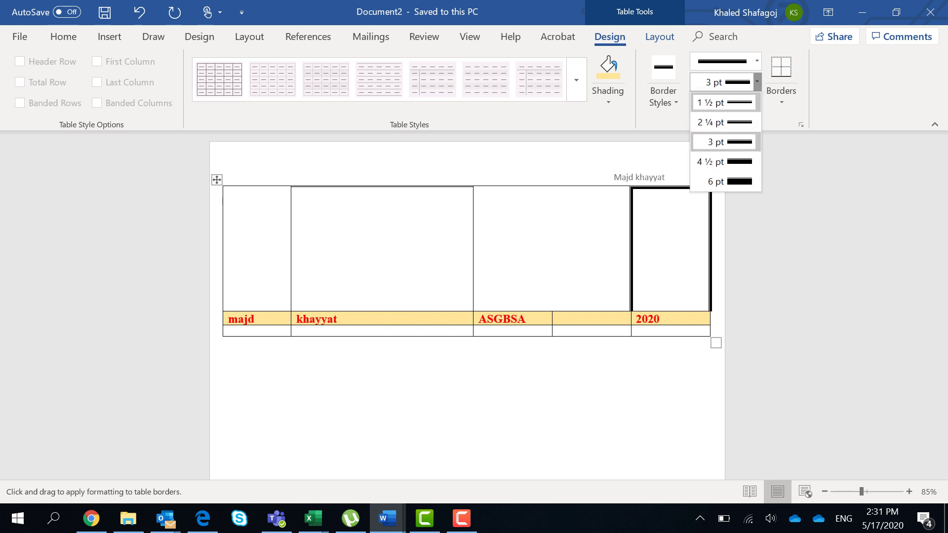
{"action": "key", "text": "Escape"}
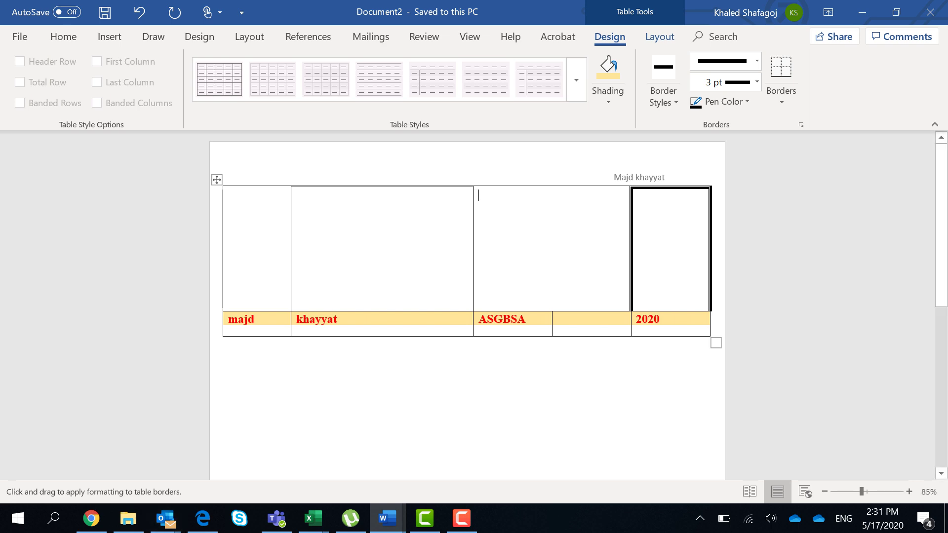
{"action": "mouse_move", "coordinate": [387, 518]}
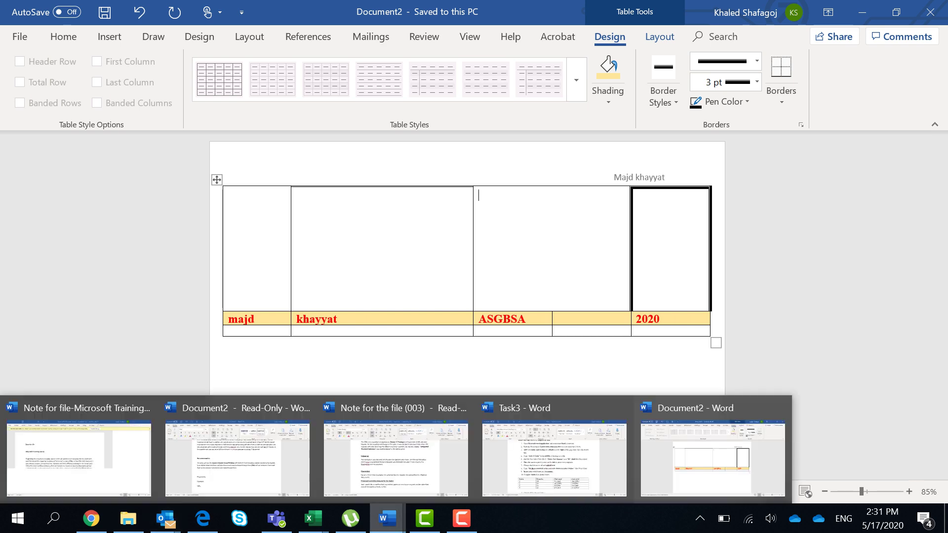
{"action": "left_click", "coordinate": [554, 457]}
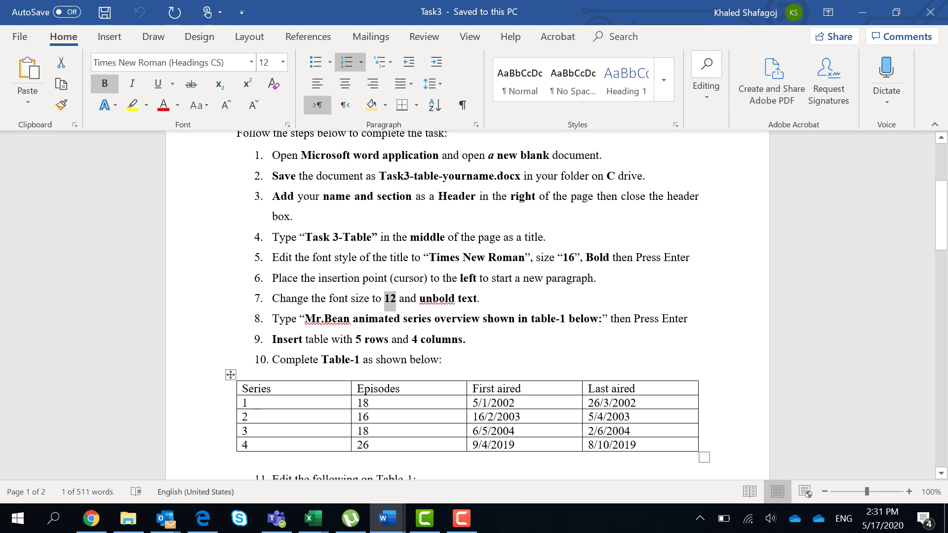
{"action": "left_click", "coordinate": [272, 459]}
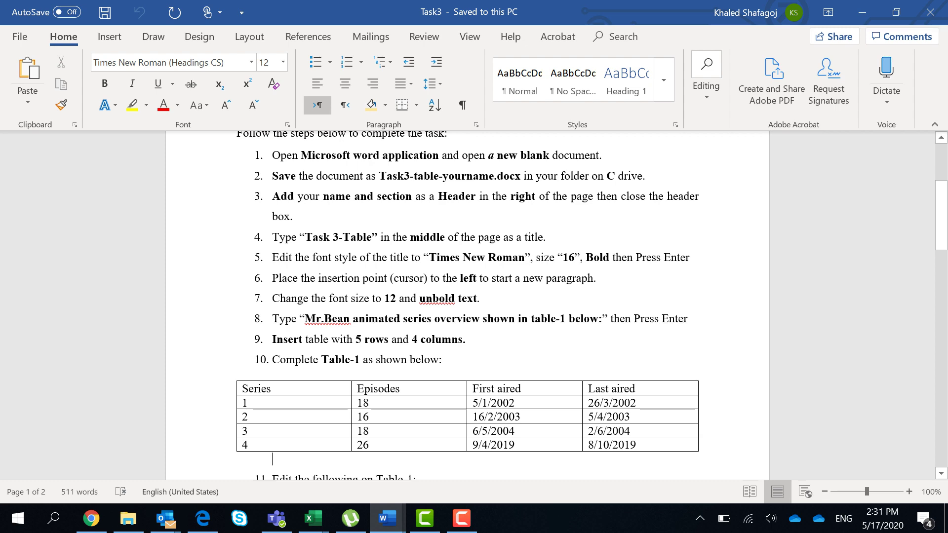
{"action": "scroll", "coordinate": [272, 238], "scroll_direction": "down", "scroll_amount": 5}
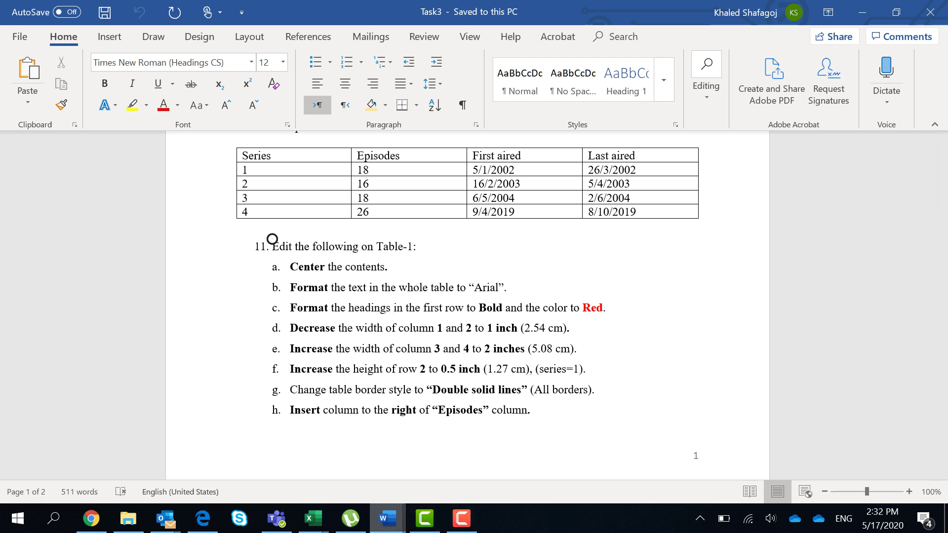
{"action": "key", "text": "alt+Tab"}
{"action": "key", "text": "alt+Tab"}
{"action": "key", "text": "alt+Tab"}
{"action": "key", "text": "alt+Tab"}
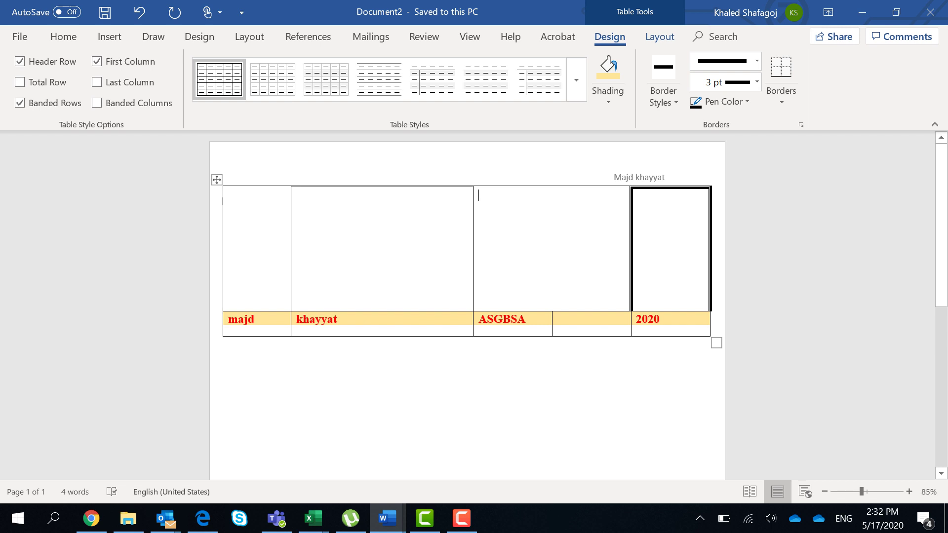
Step: Centre the text of the student's details row with Ctrl+E
{"action": "key", "text": "alt+h"}
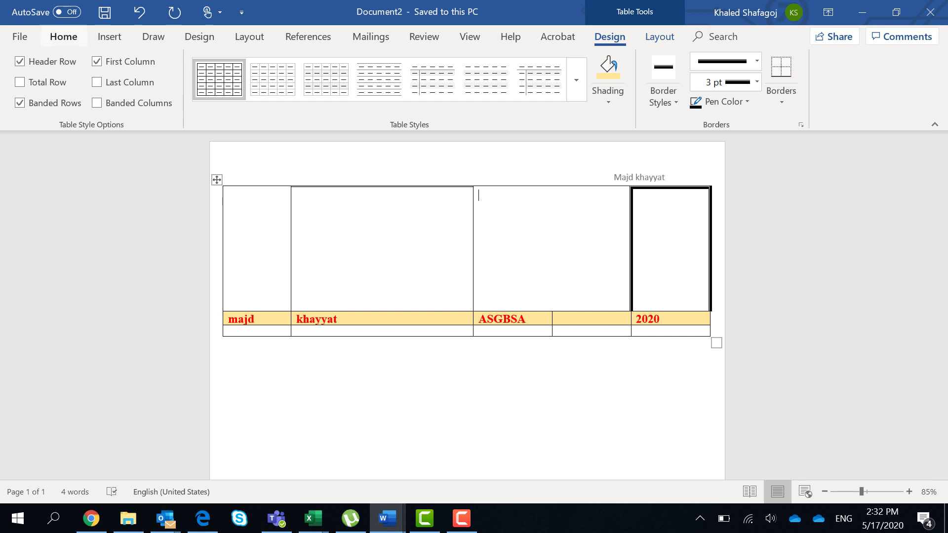
{"action": "key", "text": "ctrl+e"}
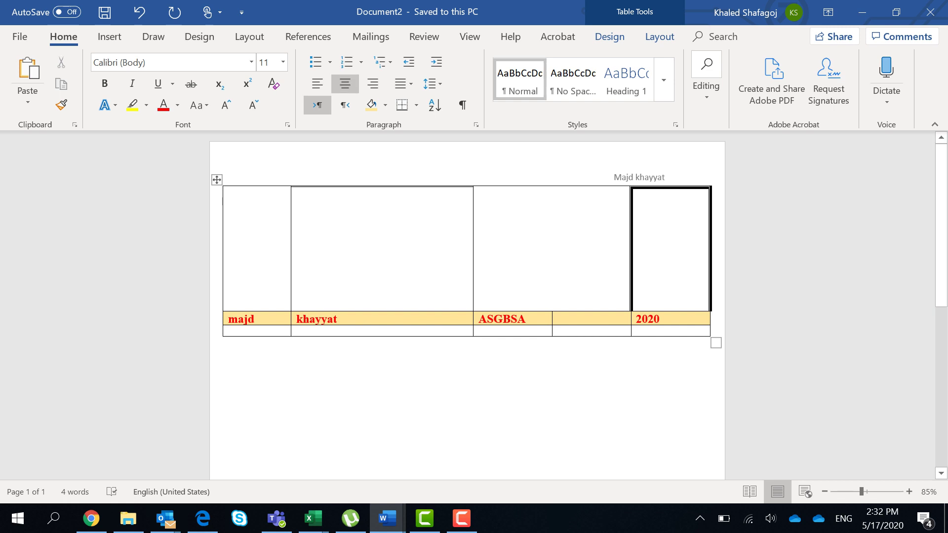
{"action": "left_click_drag", "start_coordinate": [667, 319], "coordinate": [263, 319]}
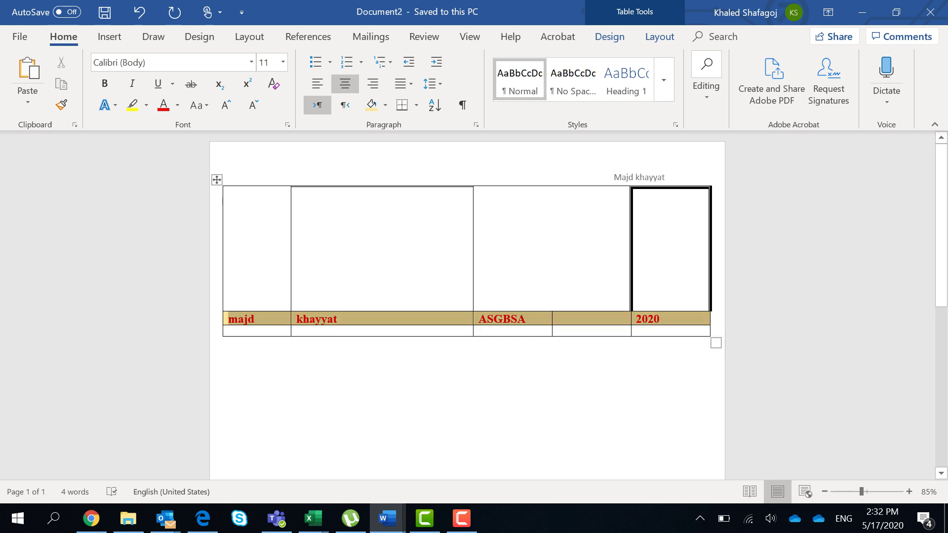
{"action": "key", "text": "ctrl+e"}
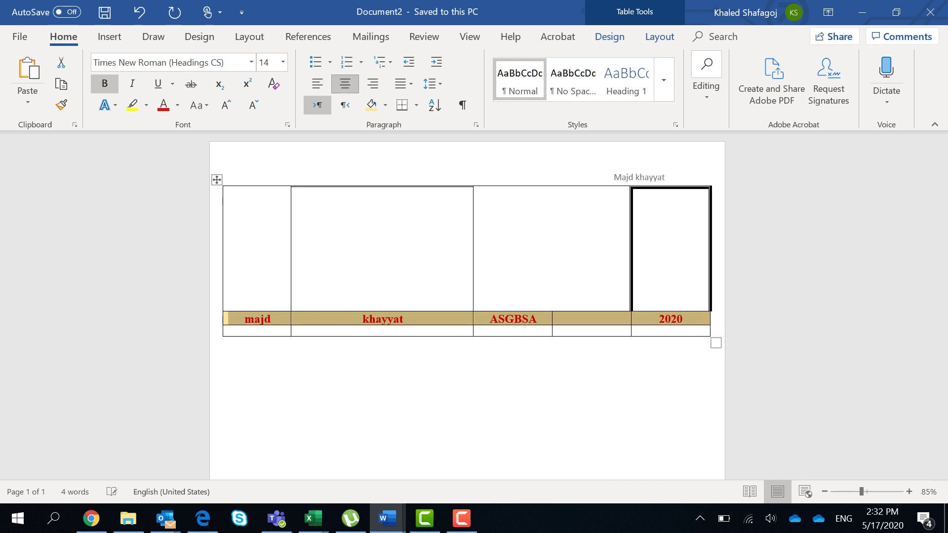
{"action": "left_click", "coordinate": [388, 518]}
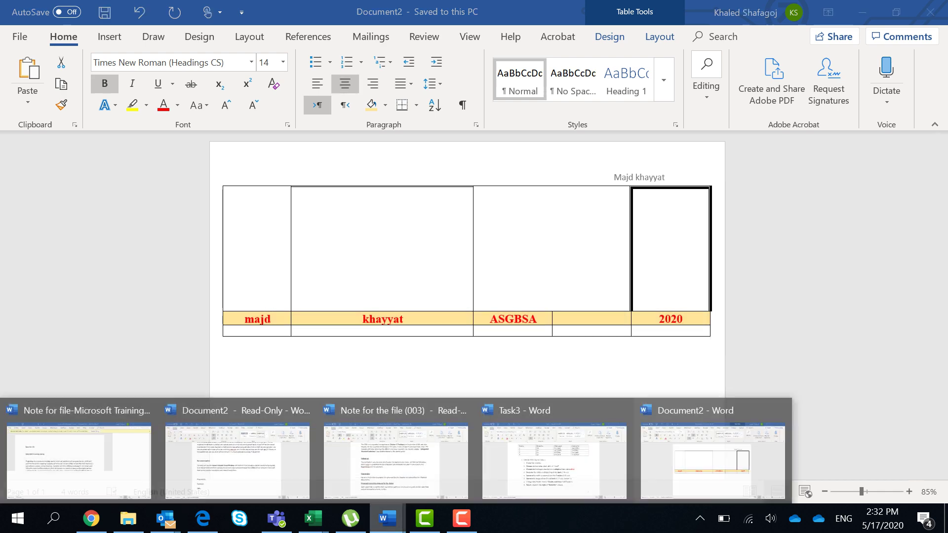
{"action": "left_click", "coordinate": [553, 456]}
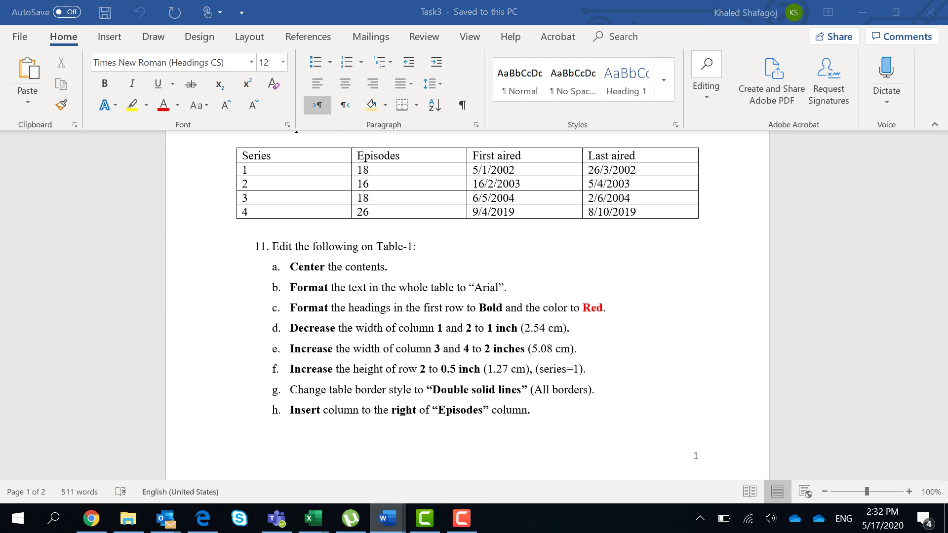
{"action": "mouse_move", "coordinate": [387, 519]}
{"action": "left_click", "coordinate": [711, 457]}
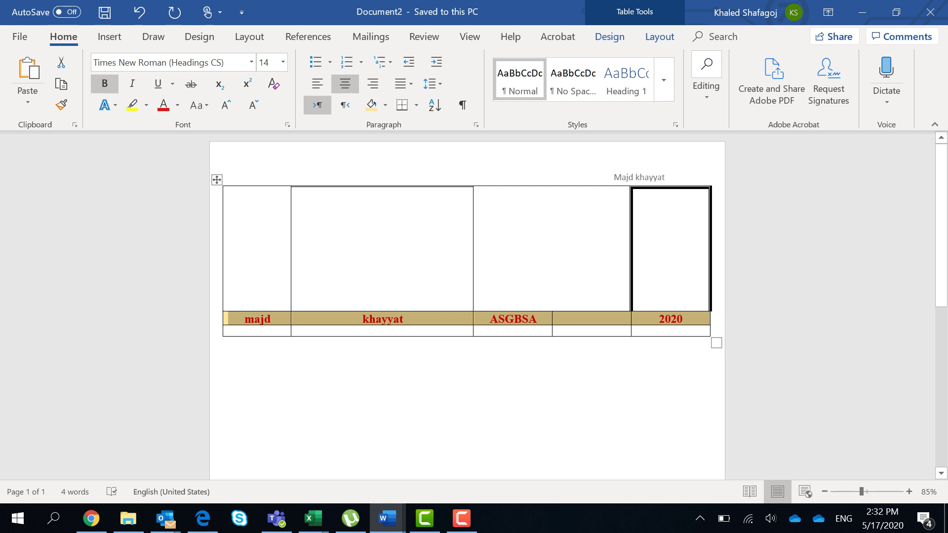
Step: Review the table's Column, Table and Row properties without changes, then view the Task3 instructions
{"action": "left_click", "coordinate": [557, 330]}
{"action": "right_click", "coordinate": [568, 332]}
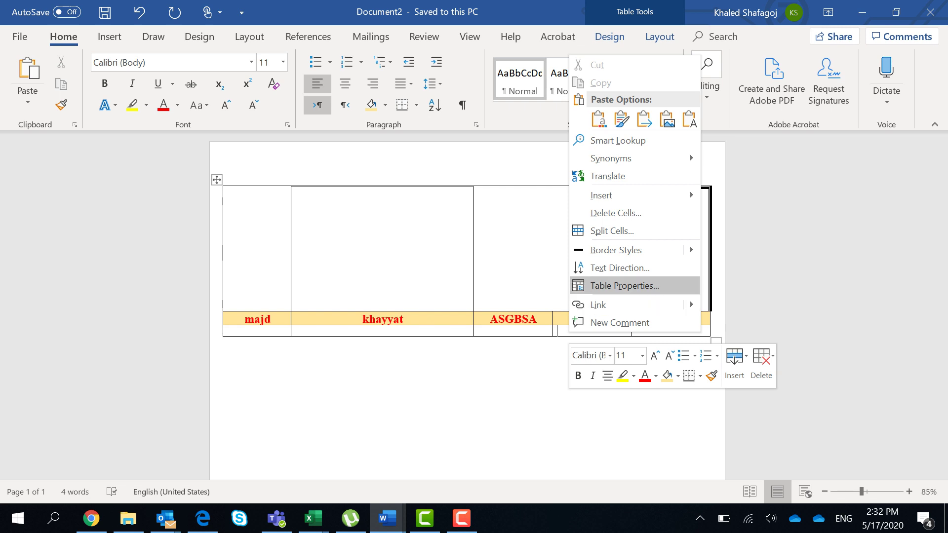
{"action": "left_click", "coordinate": [624, 285]}
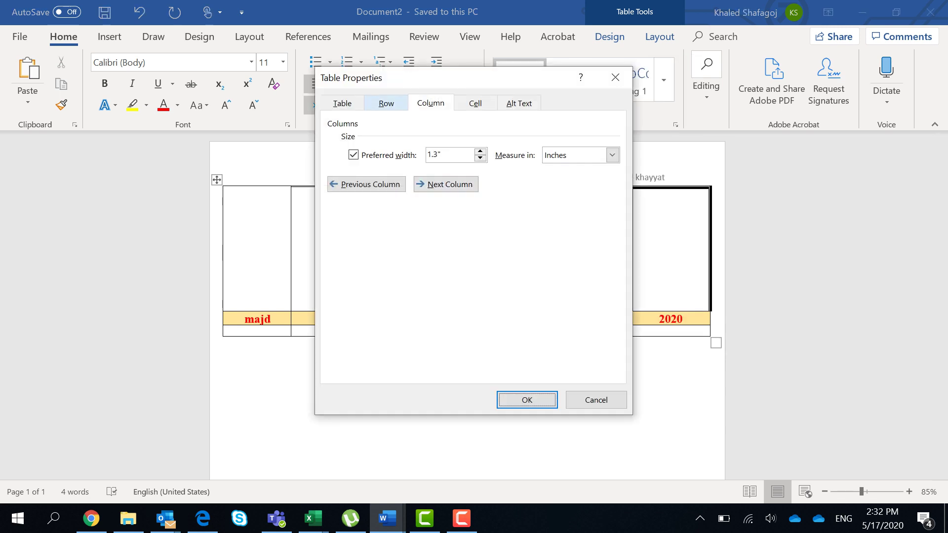
{"action": "key", "text": "ctrl+shift+Tab"}
{"action": "key", "text": "ctrl+Tab"}
{"action": "key", "text": "ctrl+shift+Tab"}
{"action": "key", "text": "ctrl+shift+Tab"}
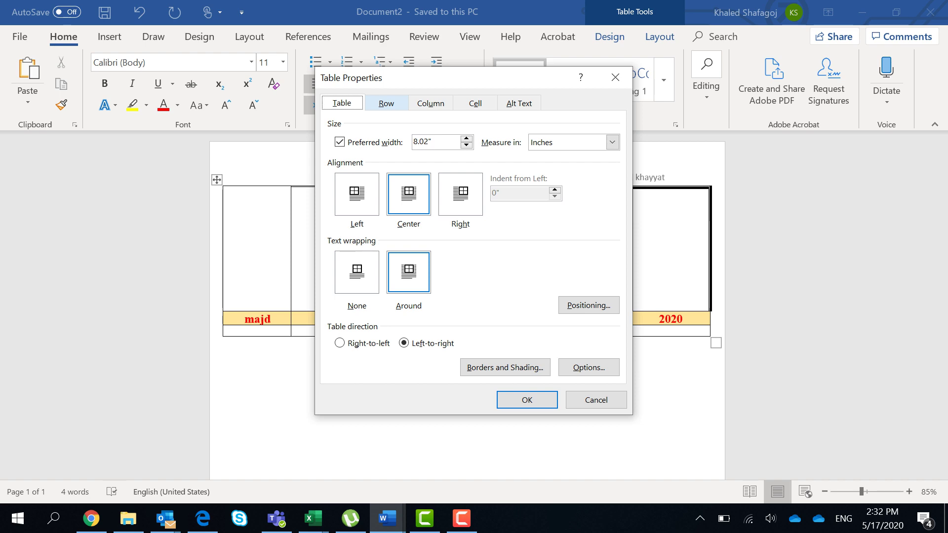
{"action": "key", "text": "ctrl+Tab"}
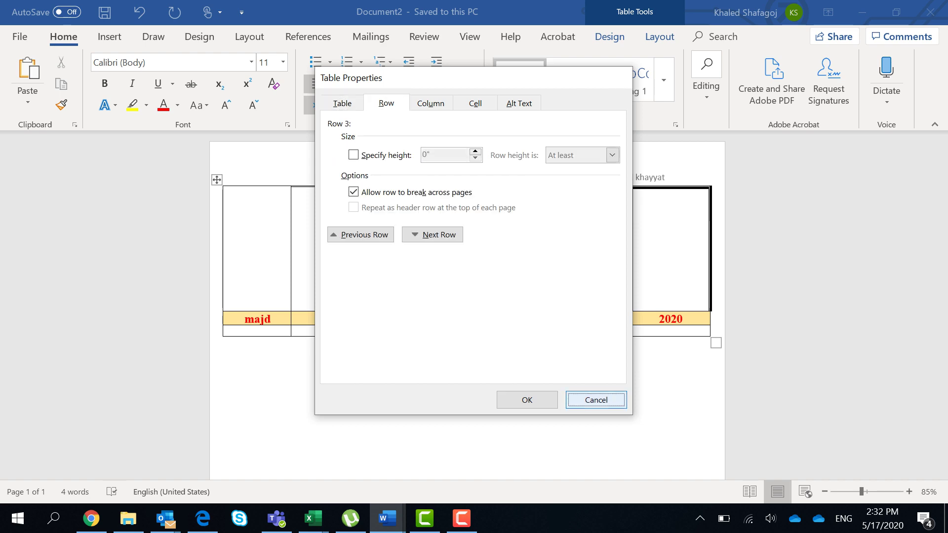
{"action": "key", "text": "Escape"}
{"action": "left_click", "coordinate": [387, 518]}
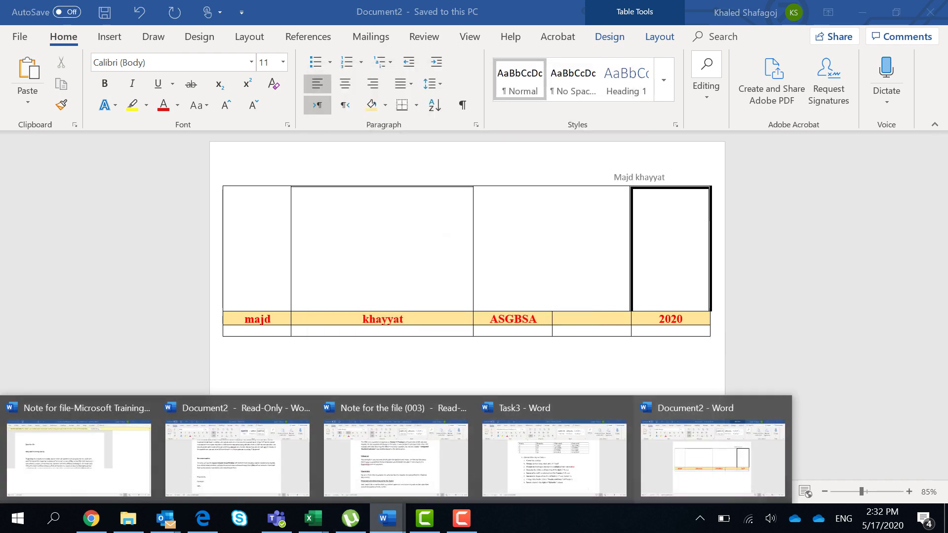
{"action": "left_click", "coordinate": [554, 457]}
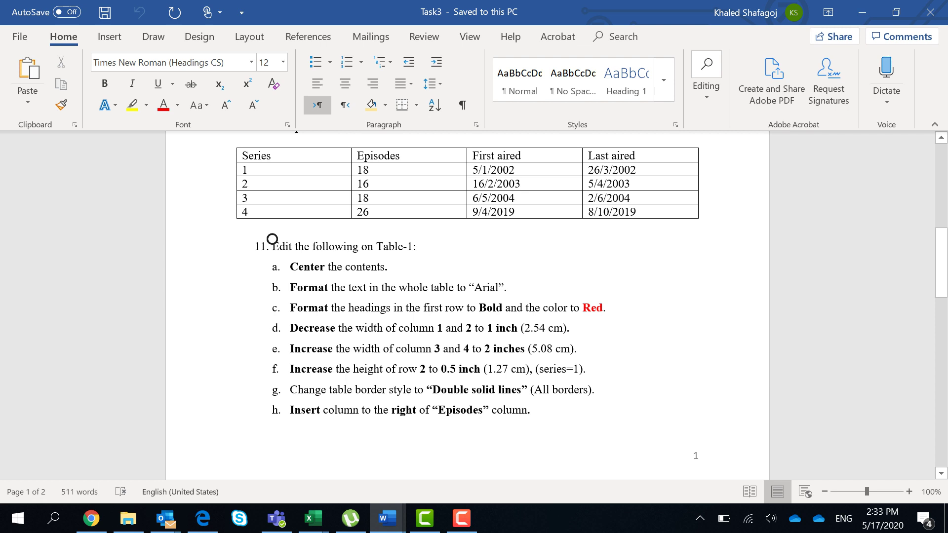
Step: Switch from the Task3 instructions back to the Document2 window with the table
{"action": "mouse_move", "coordinate": [388, 518]}
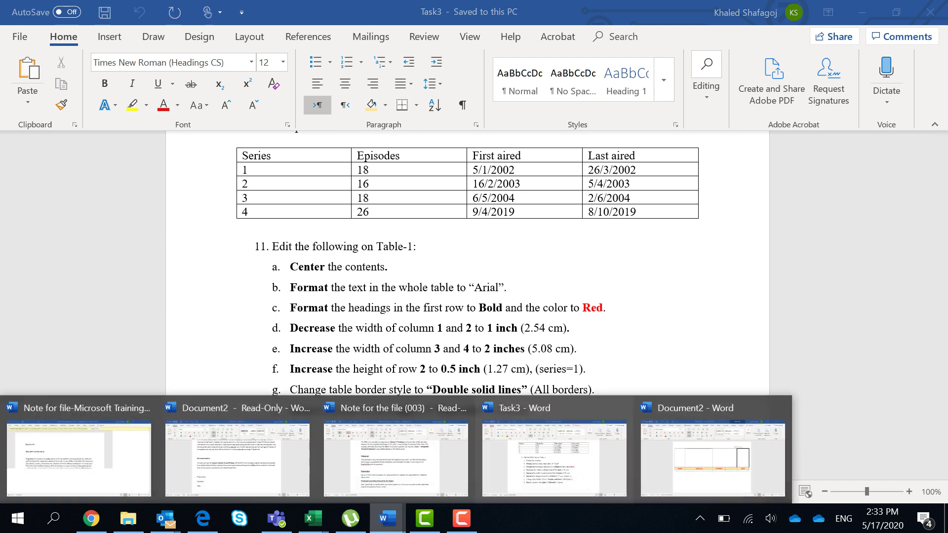
{"action": "left_click", "coordinate": [712, 457]}
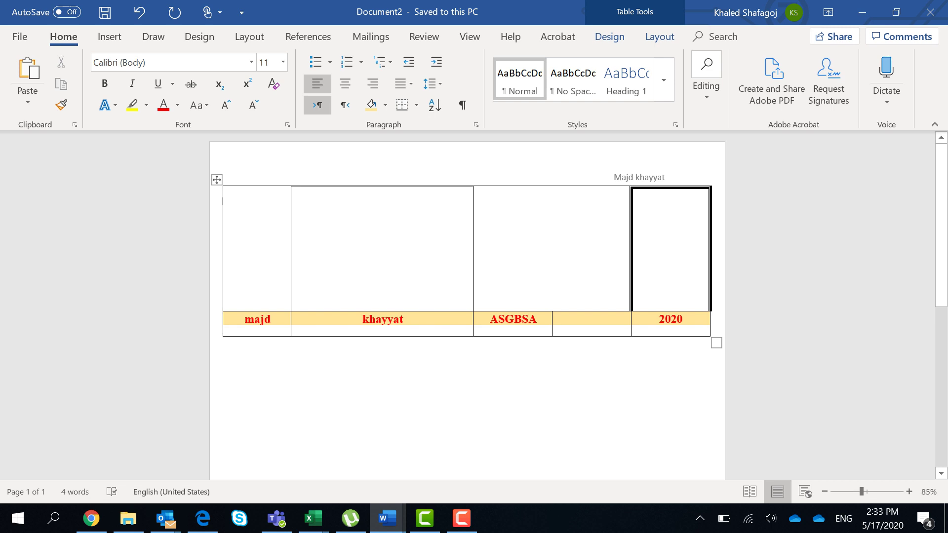
Step: Narrow the table's first column from its left edge, then widen it slightly
{"action": "left_click_drag", "start_coordinate": [222, 201], "coordinate": [257, 202]}
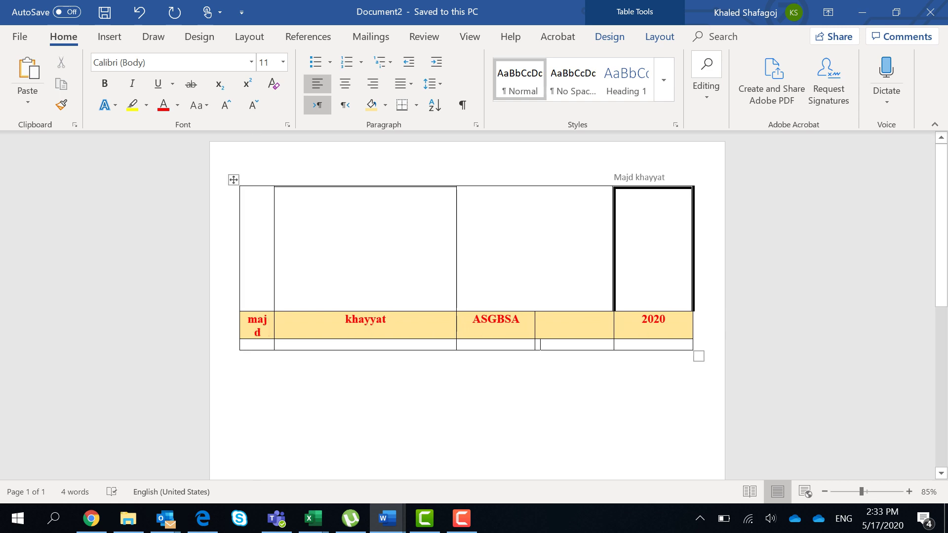
{"action": "mouse_move", "coordinate": [274, 222]}
{"action": "left_mouse_down"}
{"action": "mouse_move", "coordinate": [350, 223]}
{"action": "mouse_move", "coordinate": [293, 222]}
{"action": "left_mouse_up"}
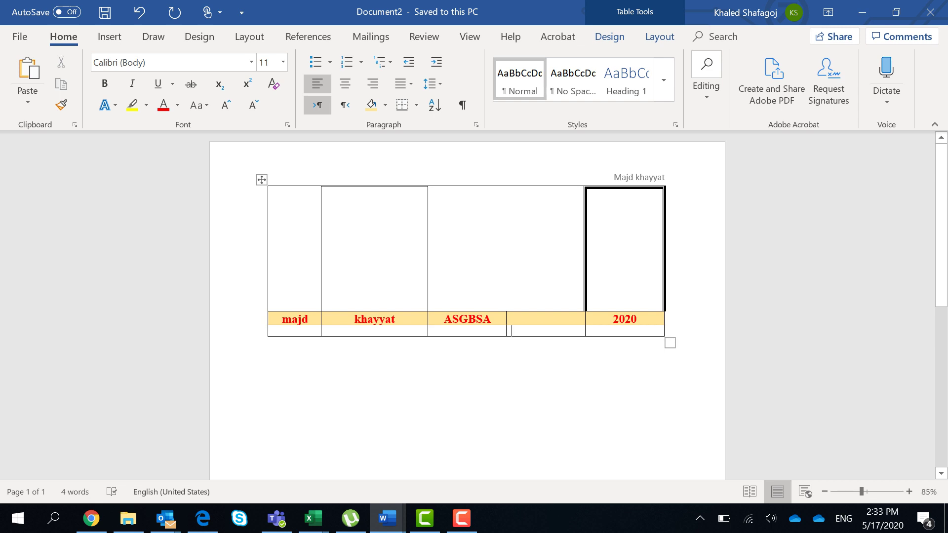
Step: Insert an empty column to the left of the first column, then return to Task3
{"action": "left_click_drag", "start_coordinate": [288, 212], "coordinate": [286, 331]}
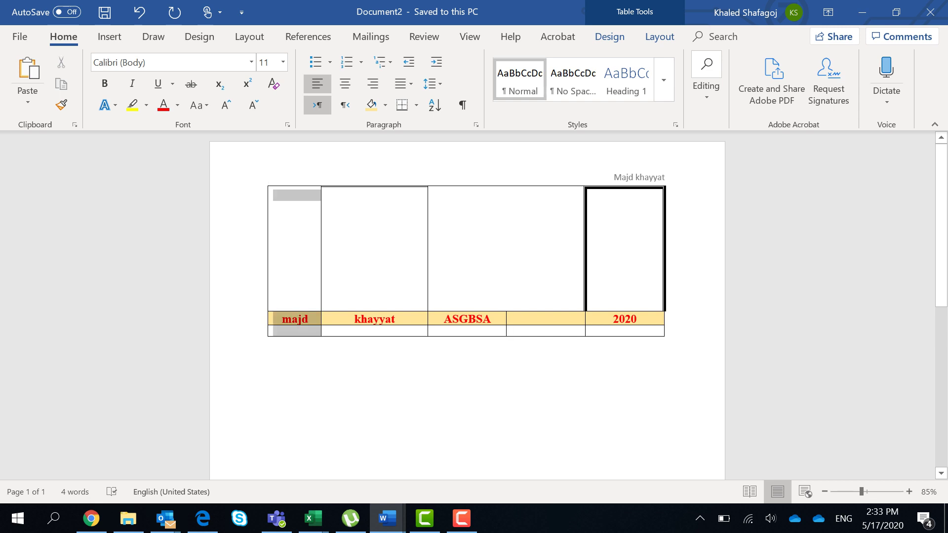
{"action": "right_click", "coordinate": [288, 197]}
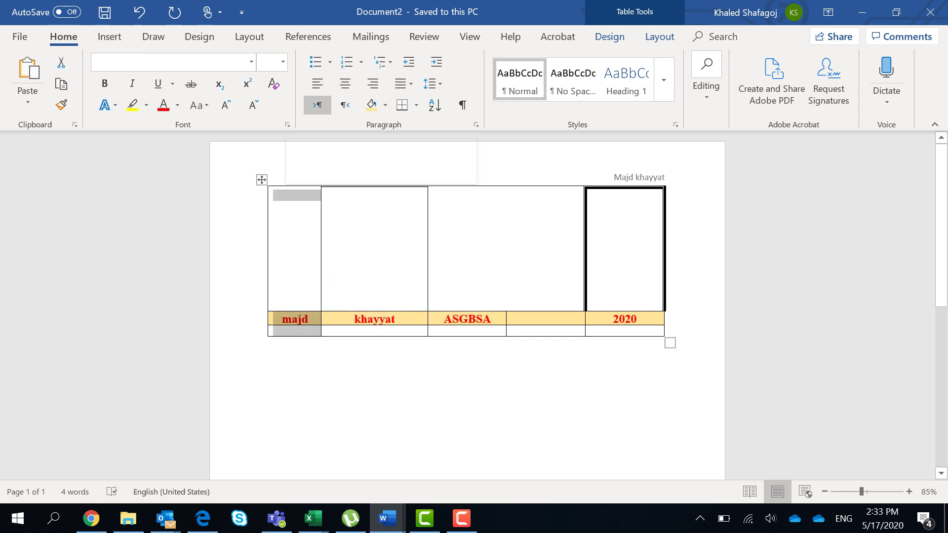
{"action": "mouse_move", "coordinate": [345, 281]}
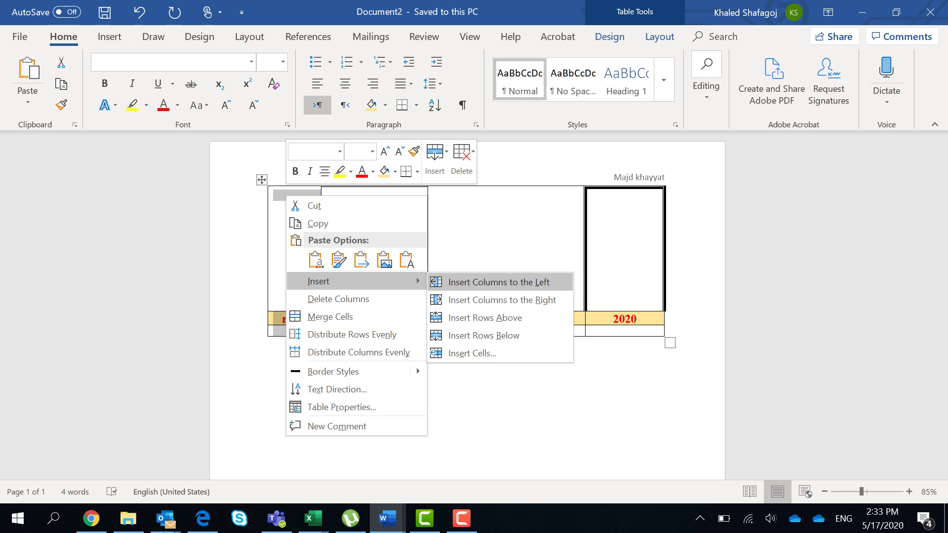
{"action": "left_click", "coordinate": [498, 282]}
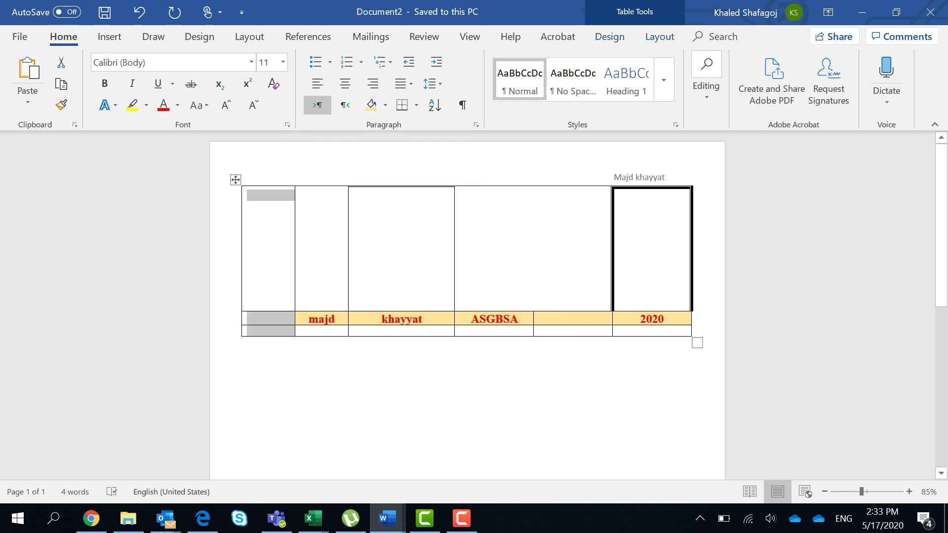
{"action": "left_click", "coordinate": [264, 210]}
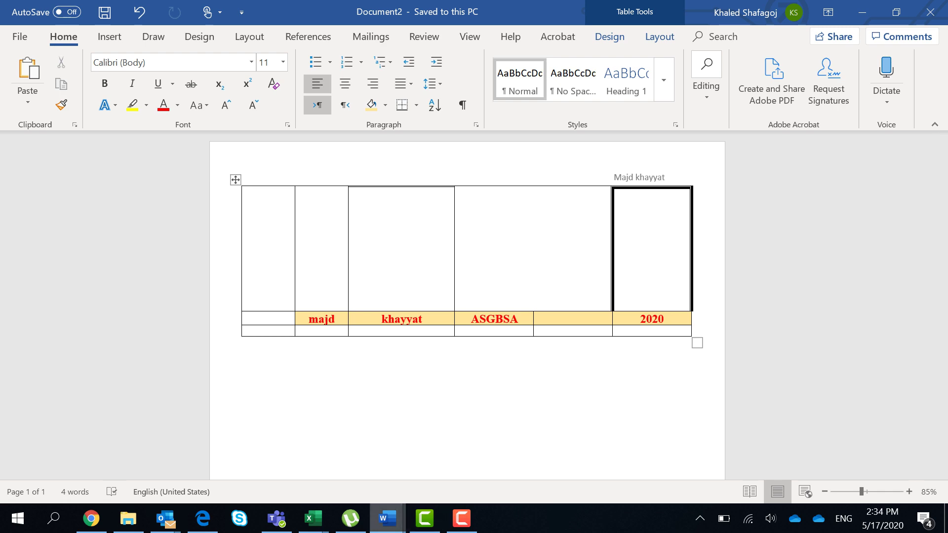
{"action": "mouse_move", "coordinate": [388, 518]}
{"action": "left_click", "coordinate": [553, 462]}
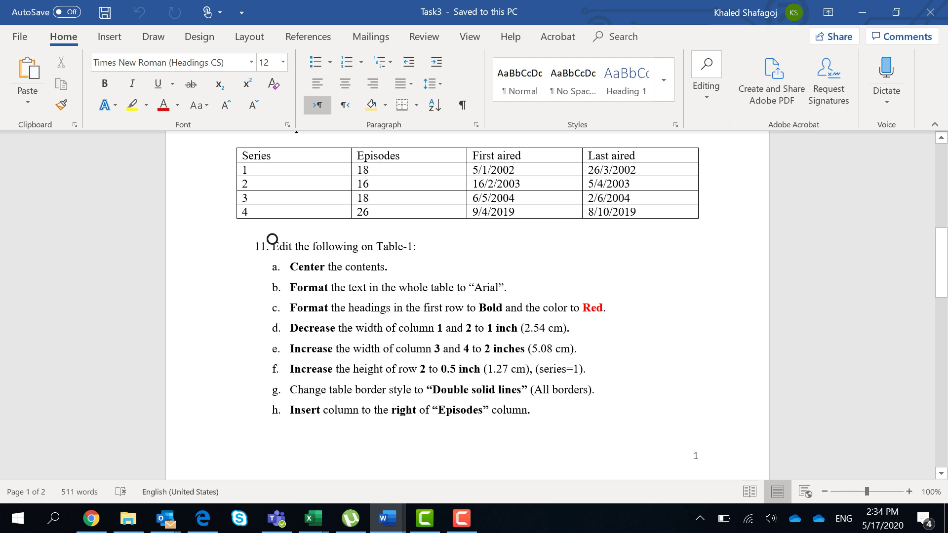
Step: Read the remaining Task3 steps, return to Document2 and place the cursor below the table
{"action": "scroll", "coordinate": [272, 239], "scroll_direction": "down", "scroll_amount": 10}
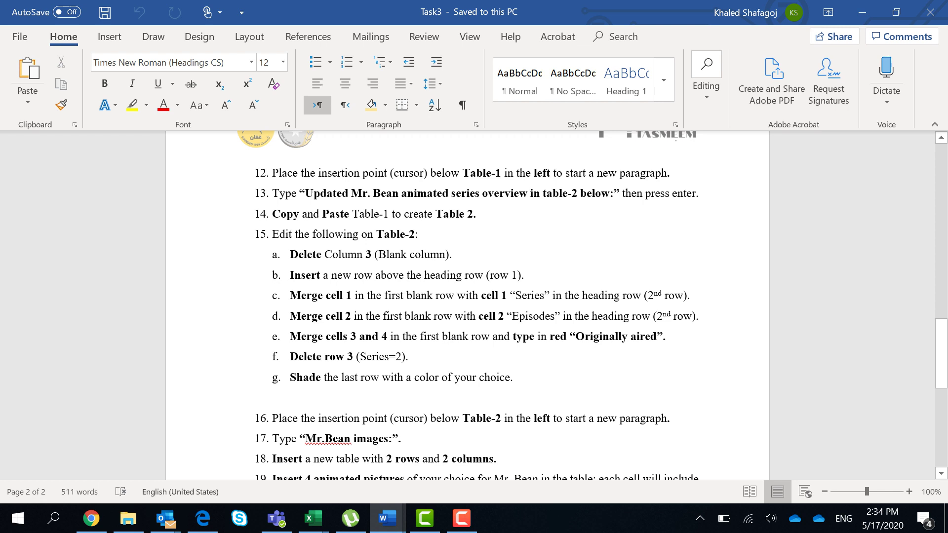
{"action": "scroll", "coordinate": [467, 301], "scroll_direction": "down", "scroll_amount": 5}
{"action": "scroll", "coordinate": [467, 301], "scroll_direction": "down", "scroll_amount": 4}
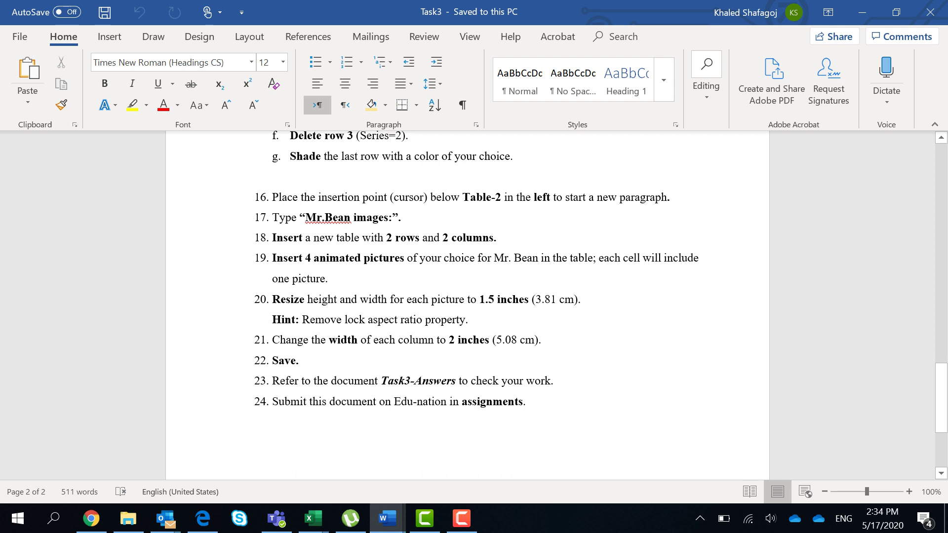
{"action": "left_click", "coordinate": [387, 518]}
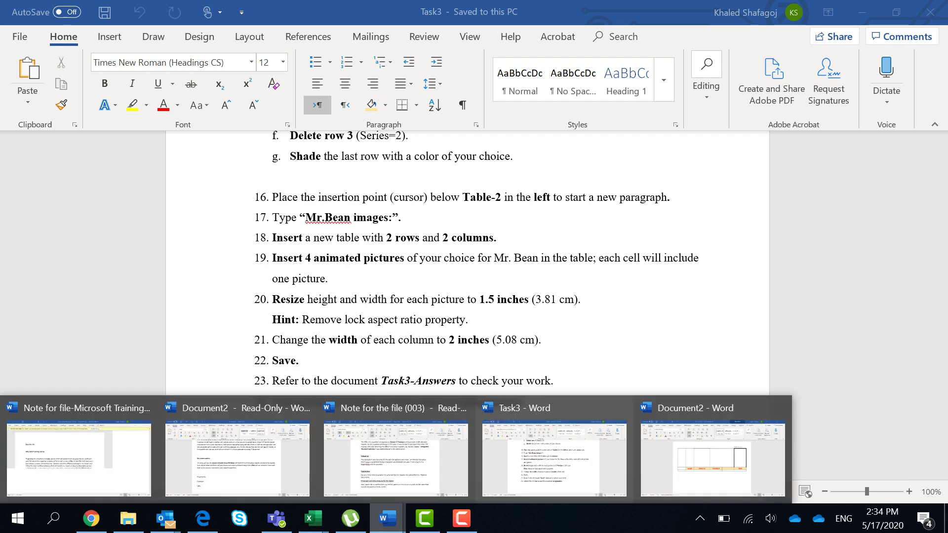
{"action": "left_click", "coordinate": [711, 439]}
{"action": "left_click", "coordinate": [269, 338]}
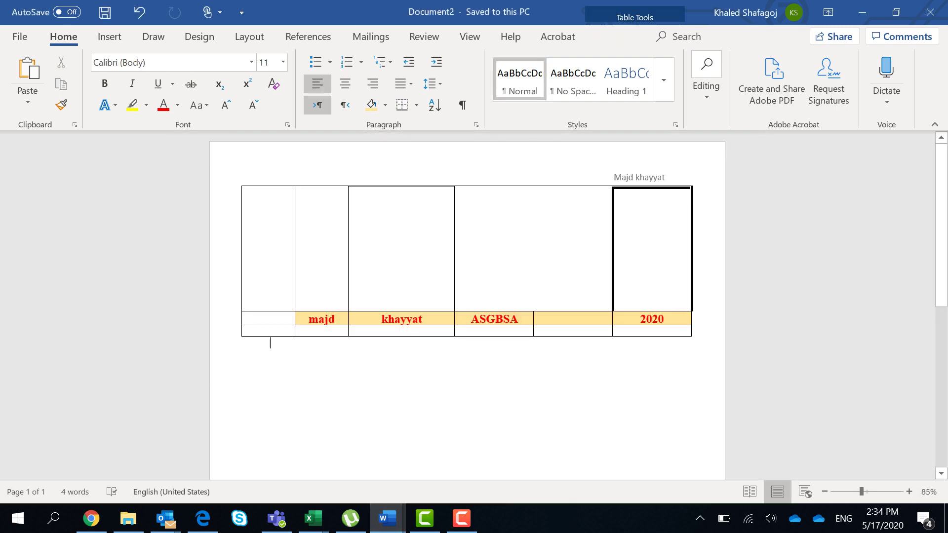
Step: Insert the Mr bean1 picture from the student's folder on Local Disk (C:)
{"action": "left_click", "coordinate": [109, 37]}
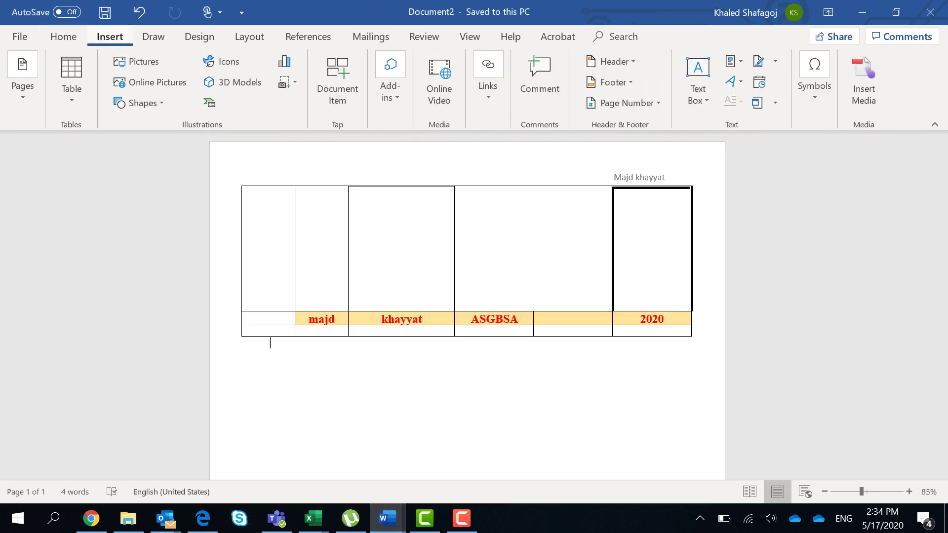
{"action": "left_click", "coordinate": [137, 61]}
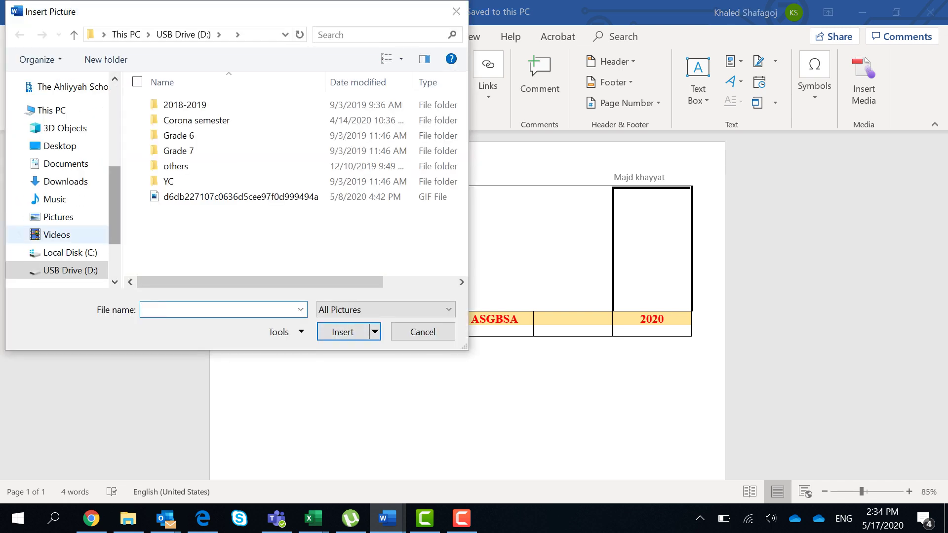
{"action": "left_click", "coordinate": [58, 217]}
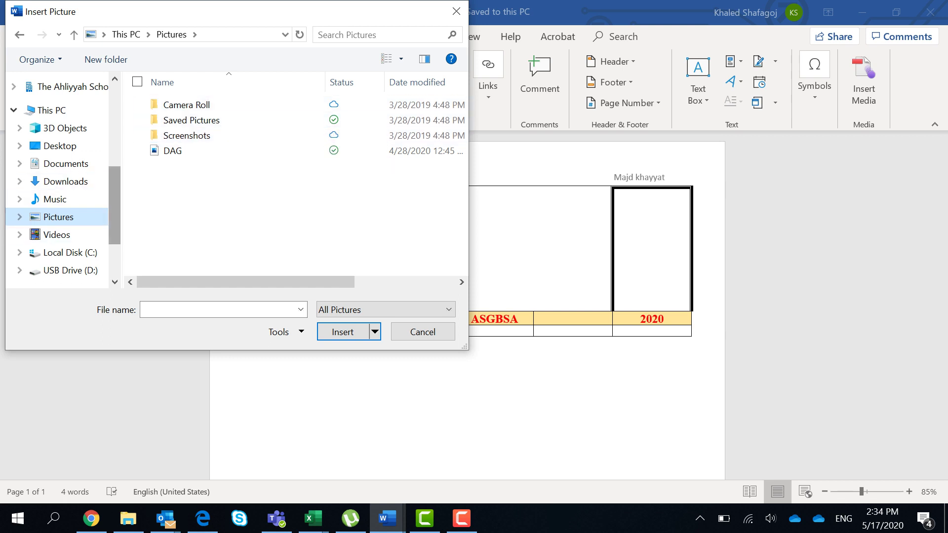
{"action": "scroll", "coordinate": [59, 169], "scroll_direction": "down", "scroll_amount": 5}
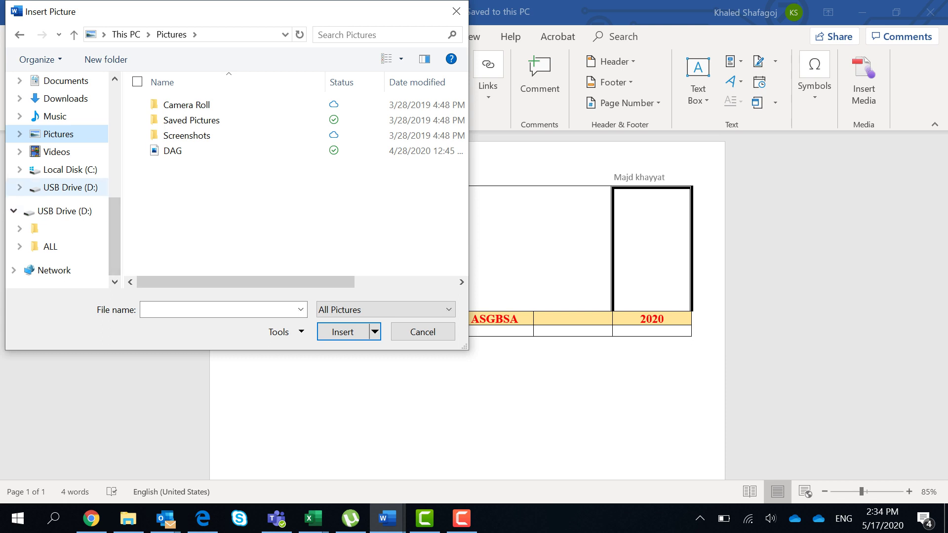
{"action": "left_click", "coordinate": [63, 170]}
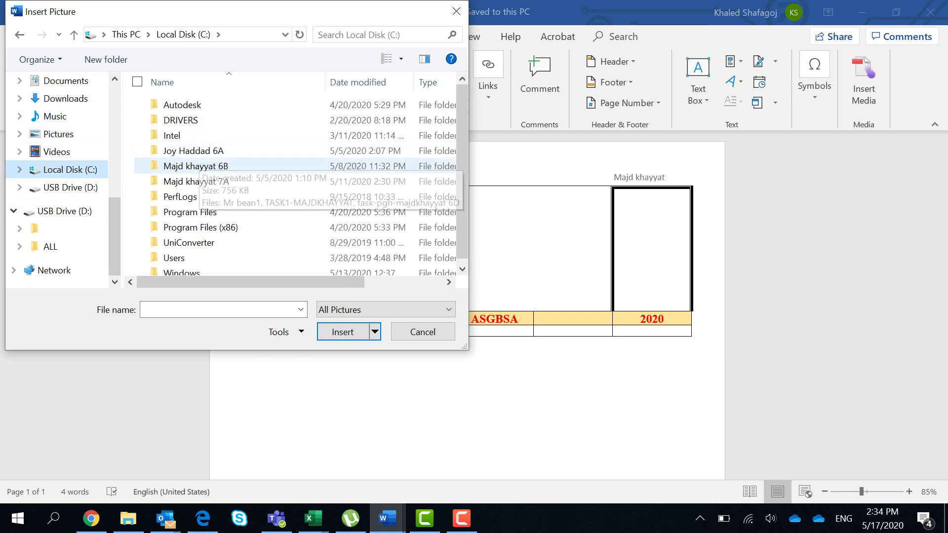
{"action": "double_click", "coordinate": [196, 166]}
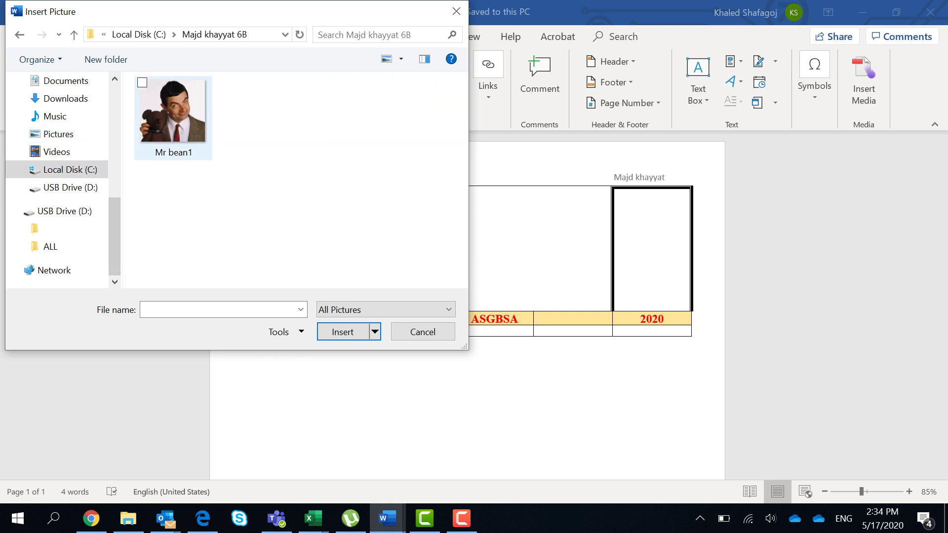
{"action": "double_click", "coordinate": [154, 121]}
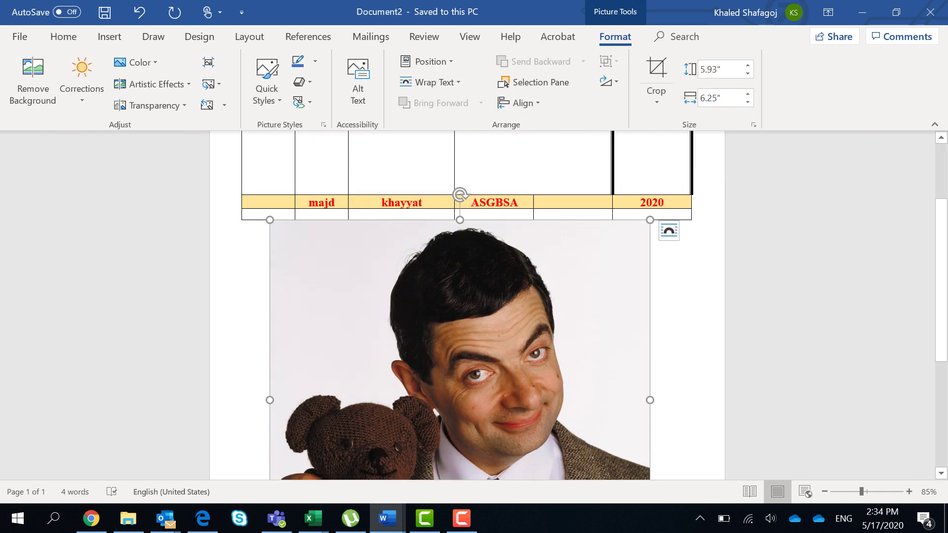
Step: Turn off Lock aspect ratio for the Mr bean1 photo, keeping it at 5.93" by 6.25"
{"action": "left_click", "coordinate": [754, 124]}
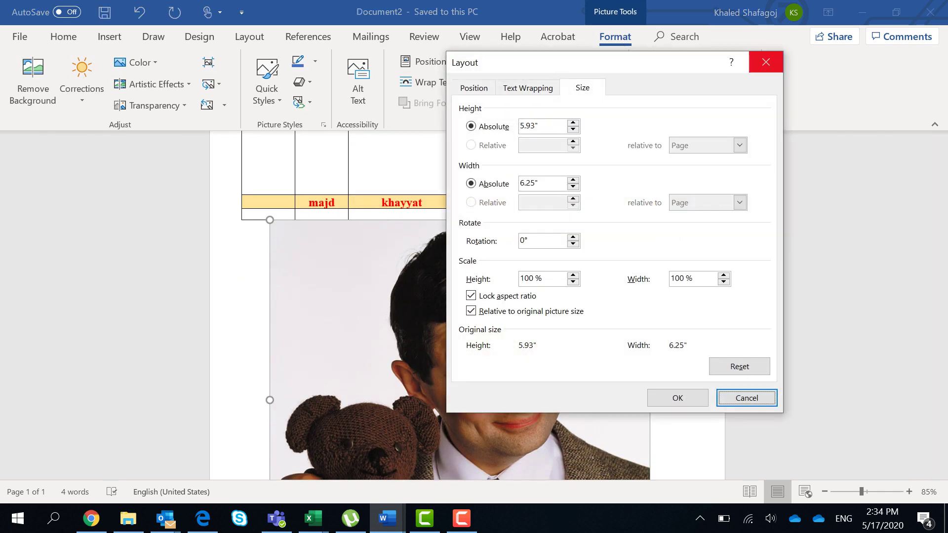
{"action": "left_click", "coordinate": [766, 62]}
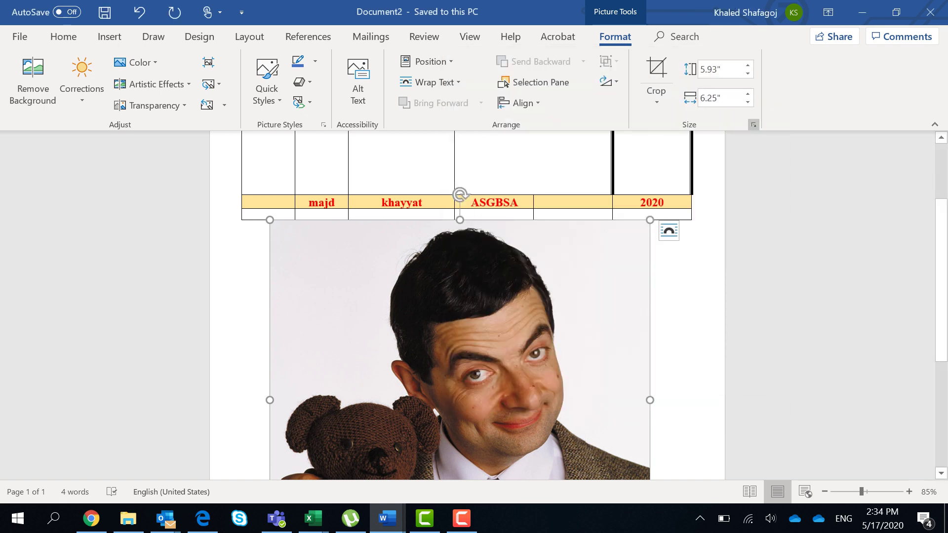
{"action": "left_click", "coordinate": [754, 124]}
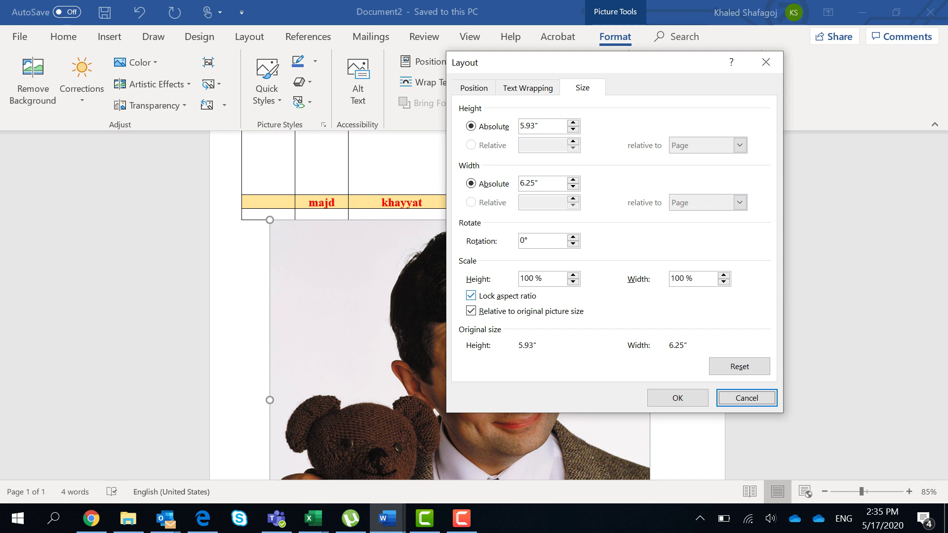
{"action": "key", "text": "alt+a"}
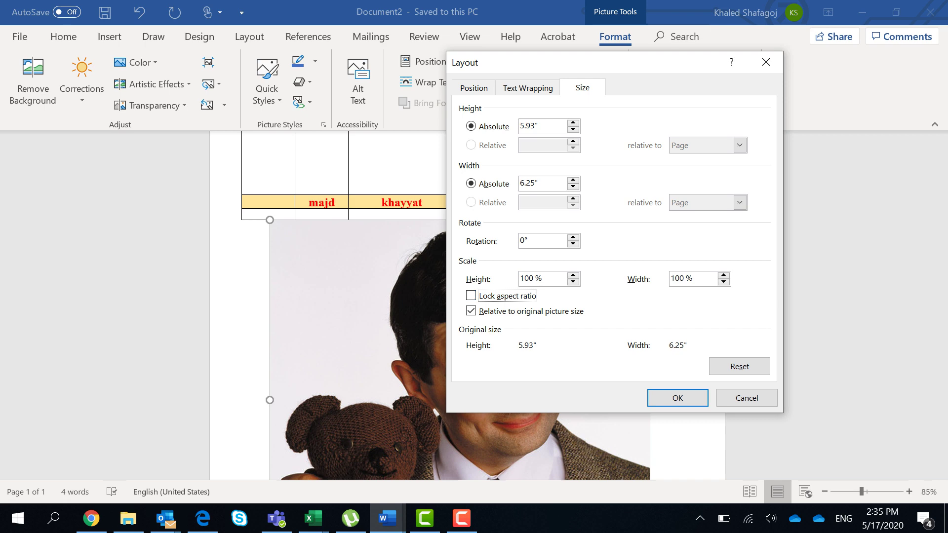
{"action": "left_click", "coordinate": [678, 398]}
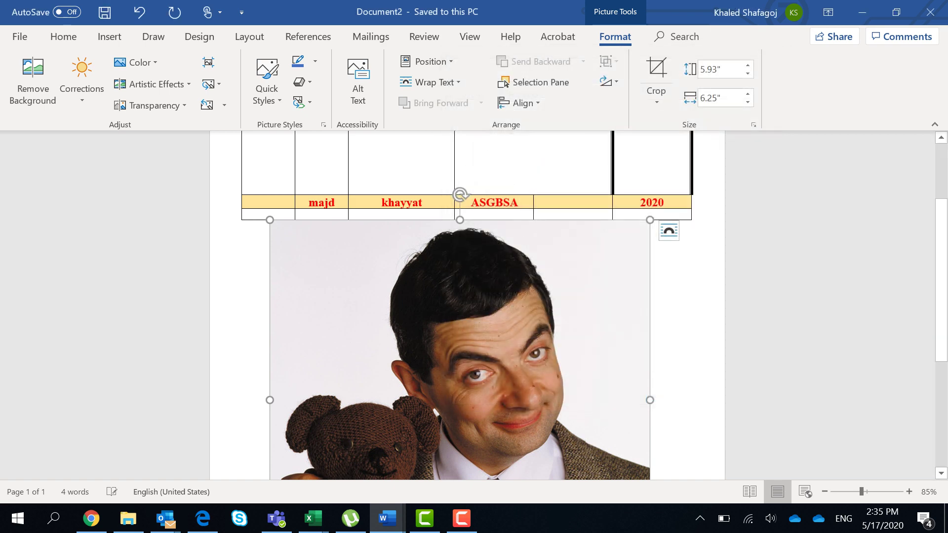
{"action": "left_click", "coordinate": [387, 519]}
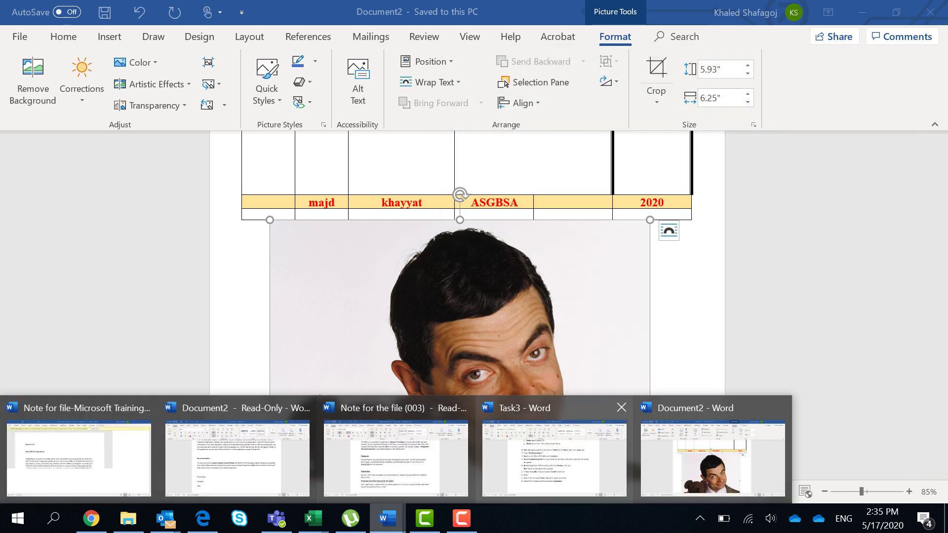
Step: Review the Task3 instructions document
{"action": "left_click", "coordinate": [558, 455]}
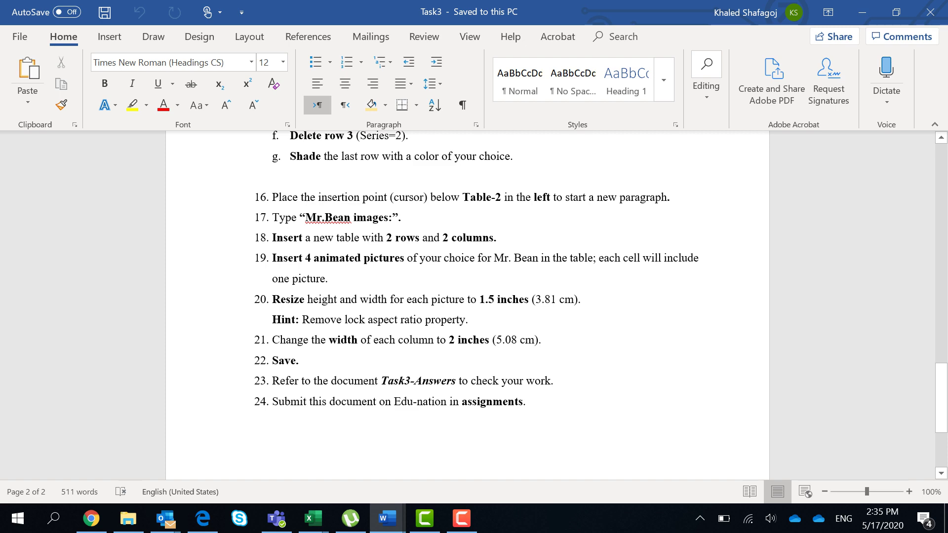
{"action": "scroll", "coordinate": [474, 269], "scroll_direction": "down", "scroll_amount": 1}
{"action": "scroll", "coordinate": [474, 306], "scroll_direction": "up", "scroll_amount": 3}
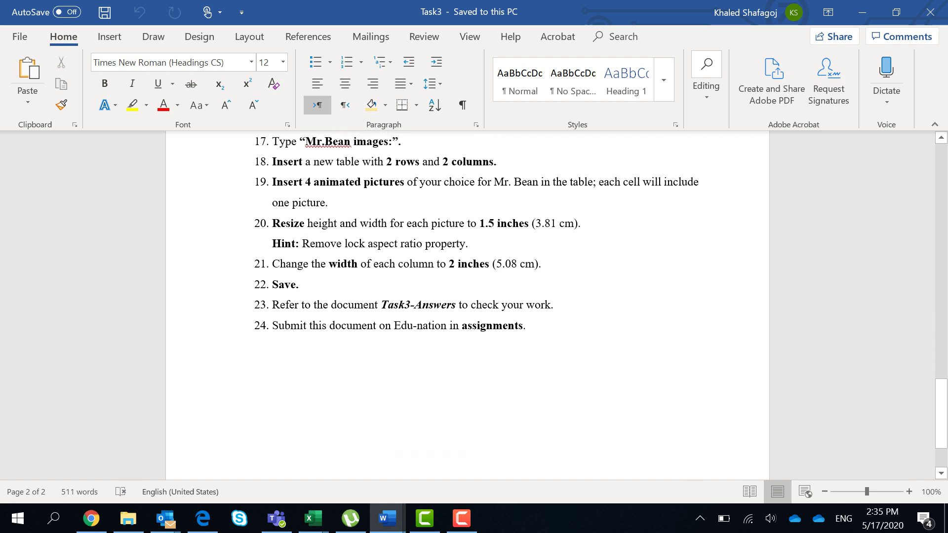
{"action": "scroll", "coordinate": [474, 304], "scroll_direction": "up", "scroll_amount": 15}
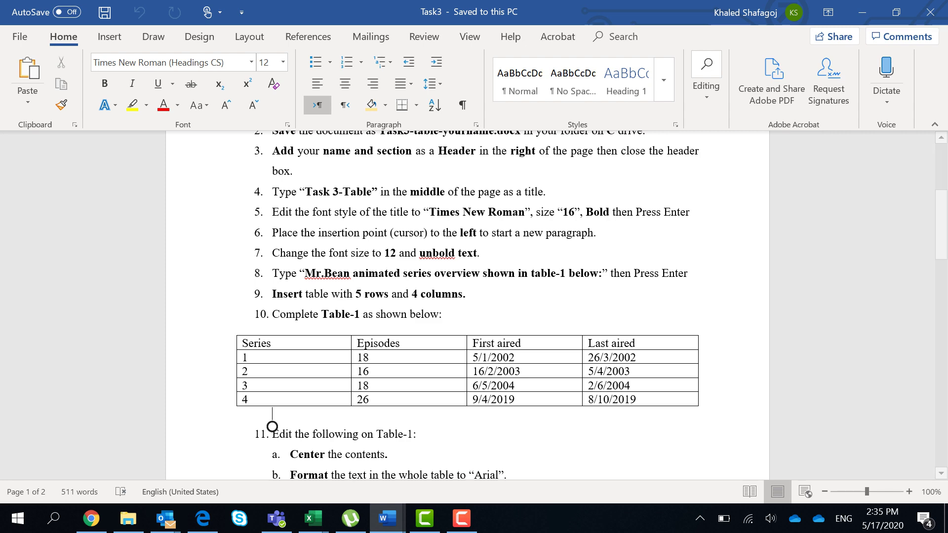
Step: Bring up Task3-answers.pdf in Chrome and look over its completed series tables
{"action": "mouse_move", "coordinate": [387, 518]}
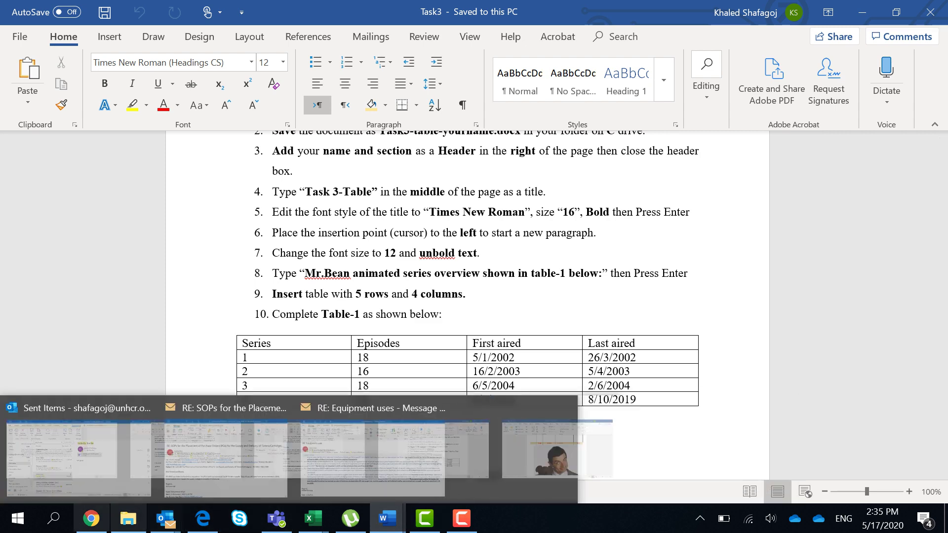
{"action": "left_click", "coordinate": [91, 518]}
{"action": "scroll", "coordinate": [467, 276], "scroll_direction": "down", "scroll_amount": 6}
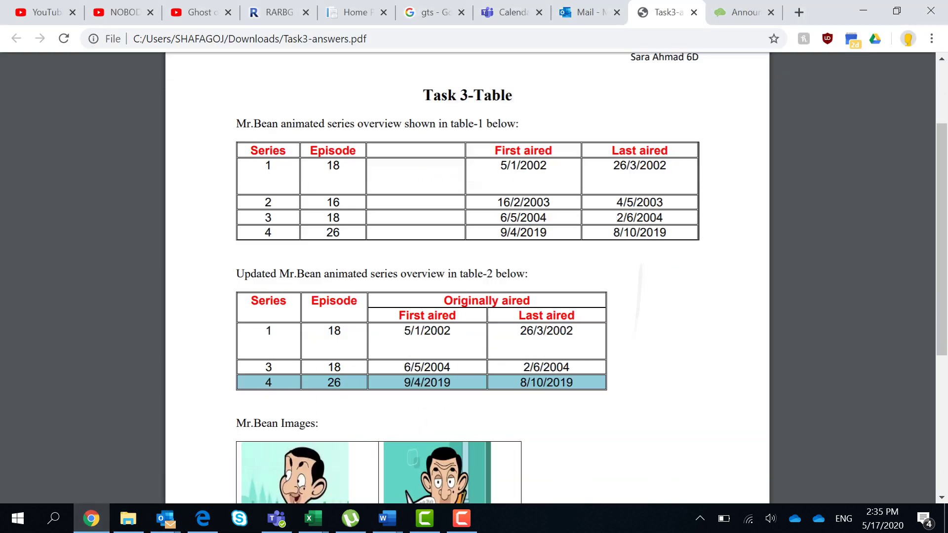
{"action": "scroll", "coordinate": [612, 376], "scroll_direction": "up", "scroll_amount": 4}
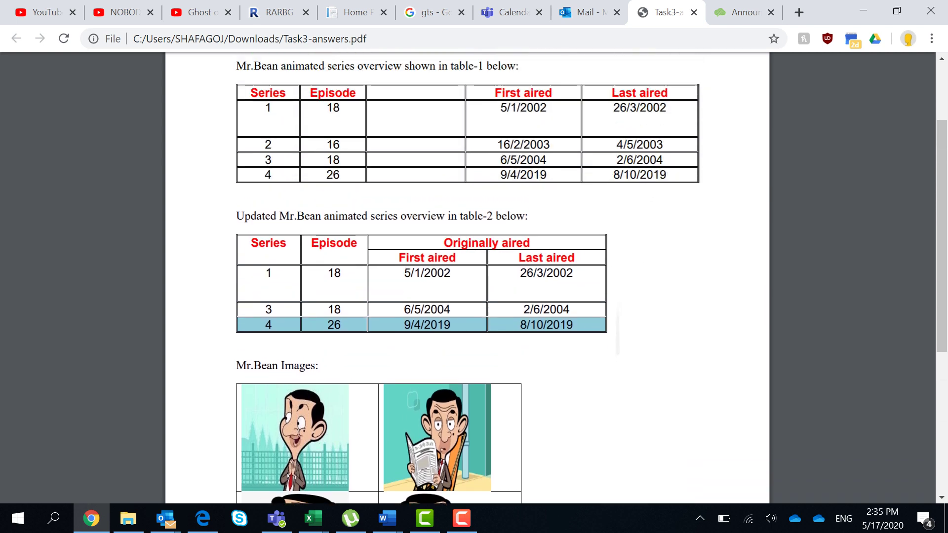